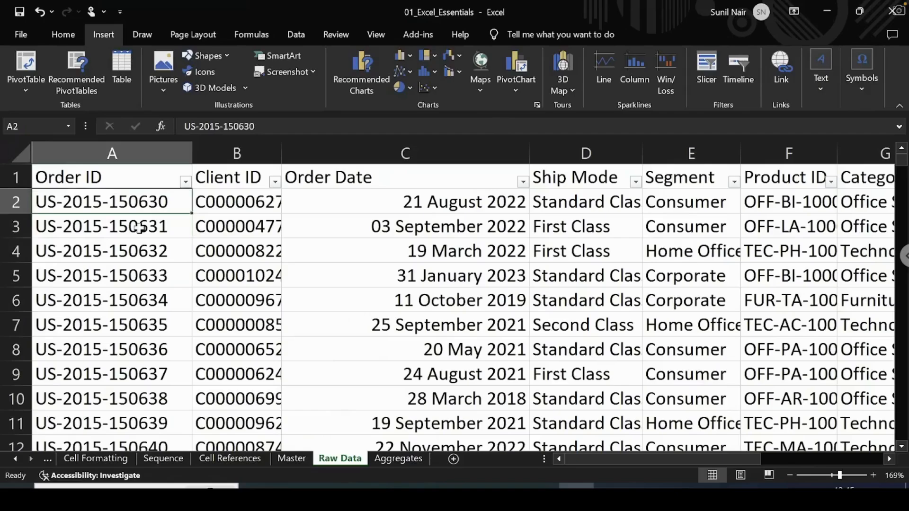
Review the raw data columns from Order ID across to Profit and return to the first column.
key(Right)
key(Right)
key(Right)
key(Right)
key(Right)
key(Right)
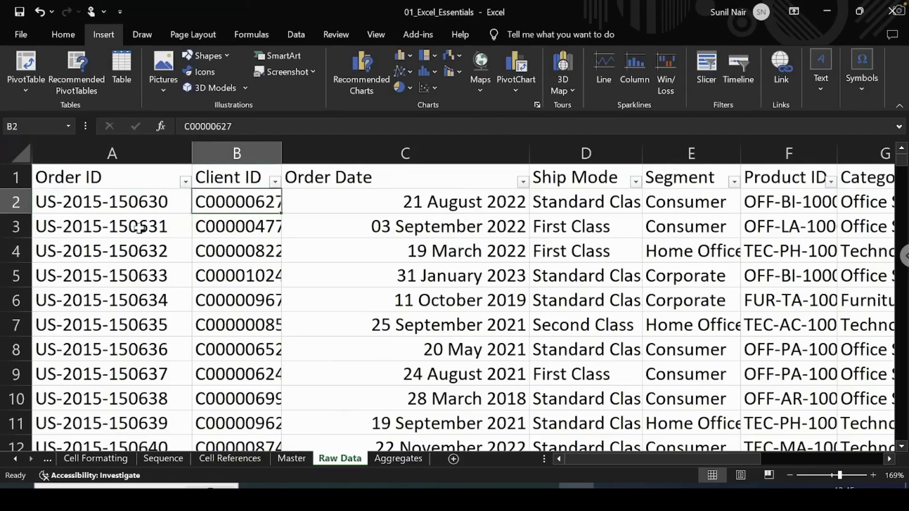
key(Right)
key(Right)
key(Right)
key(Right)
key(Right)
key(Right)
key(Right)
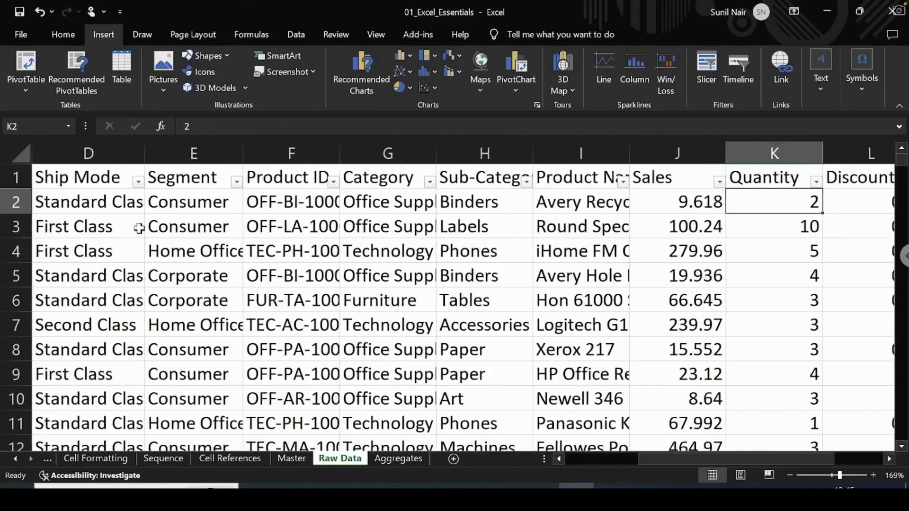
key(Left)
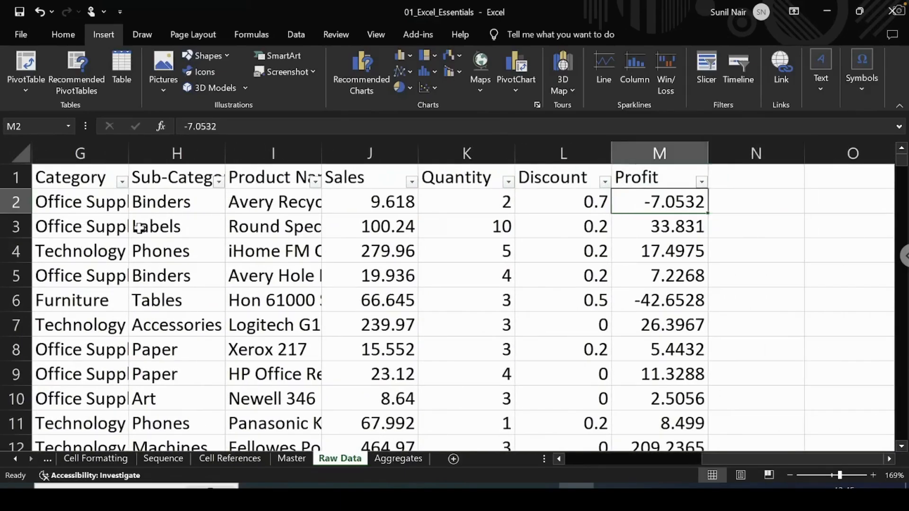
key(Left)
key(Left)
key(Left)
key(Left)
key(Left)
key(Left)
key(Left)
key(Left)
key(Left)
key(Left)
key(Left)
key(Left)
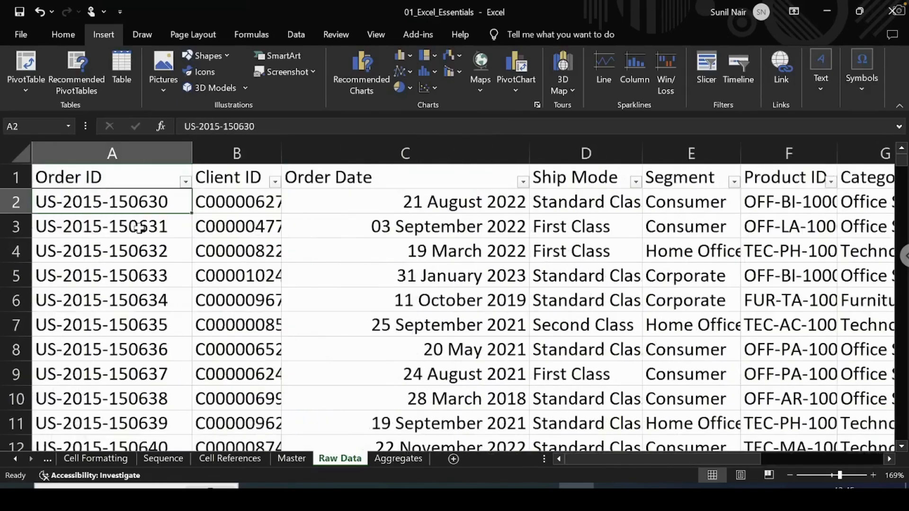
Examine the Order ID and Client ID headers and the entries of the Order ID column.
key(Right)
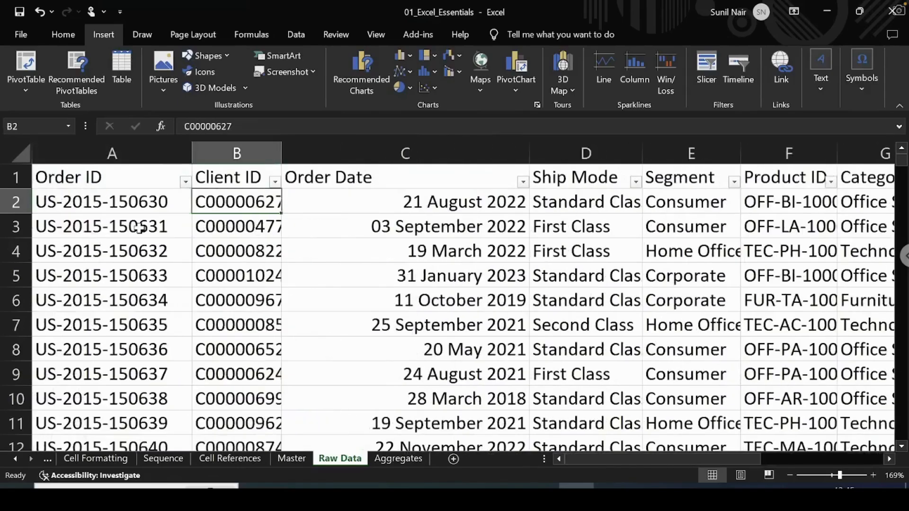
key(Up)
key(Left)
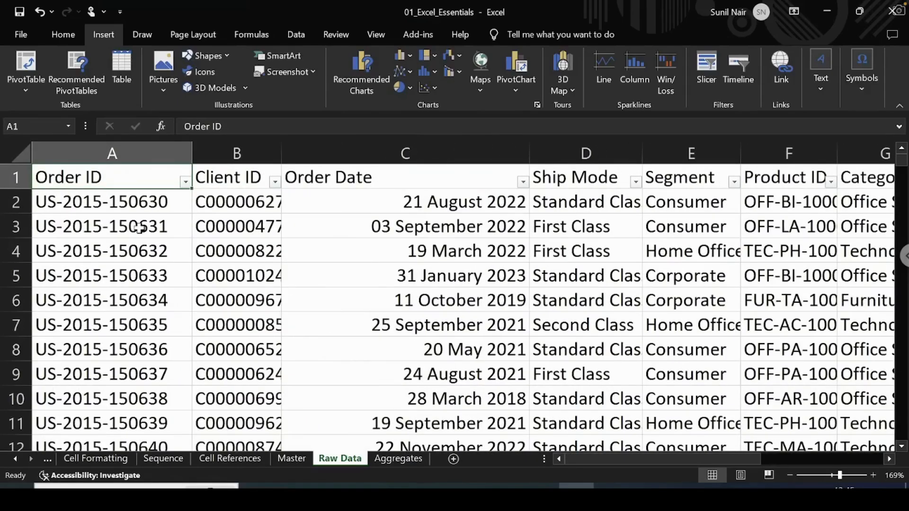
key(Right)
key(Left)
click(214, 179)
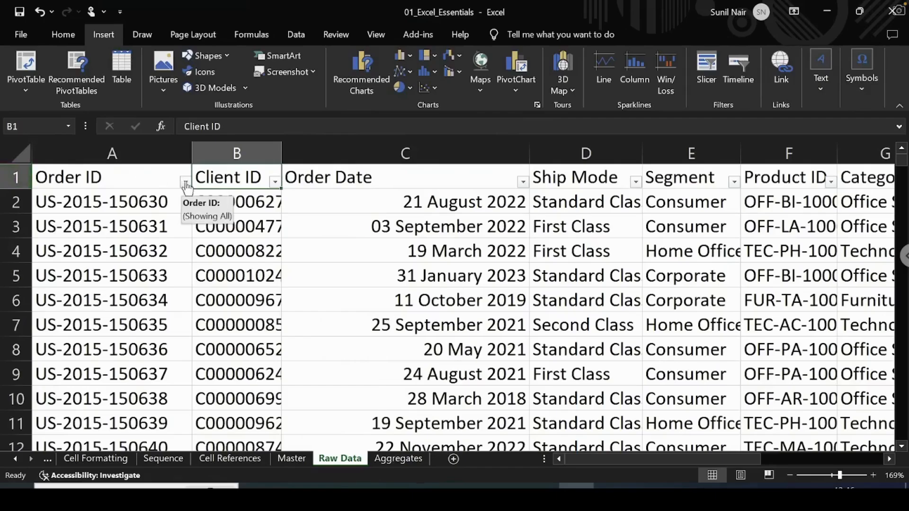
click(97, 177)
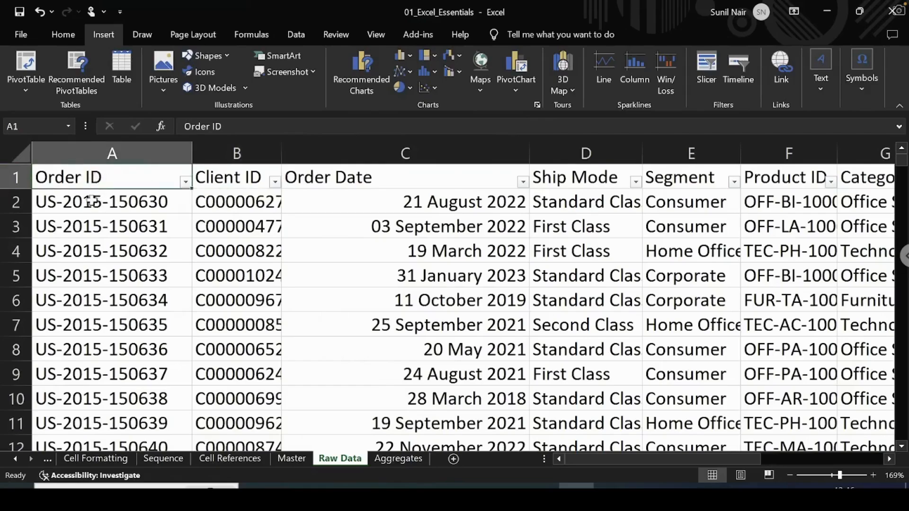
drag(90, 203, 88, 344)
click(108, 178)
click(113, 152)
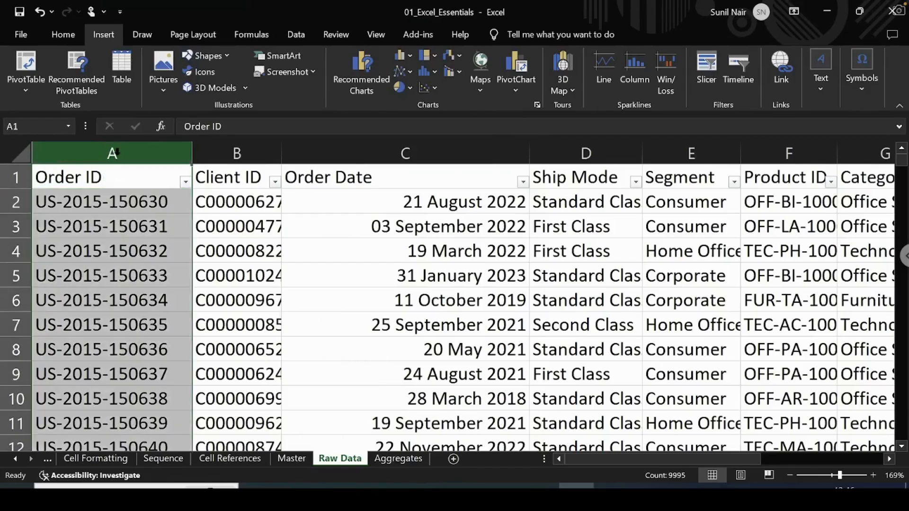
click(102, 181)
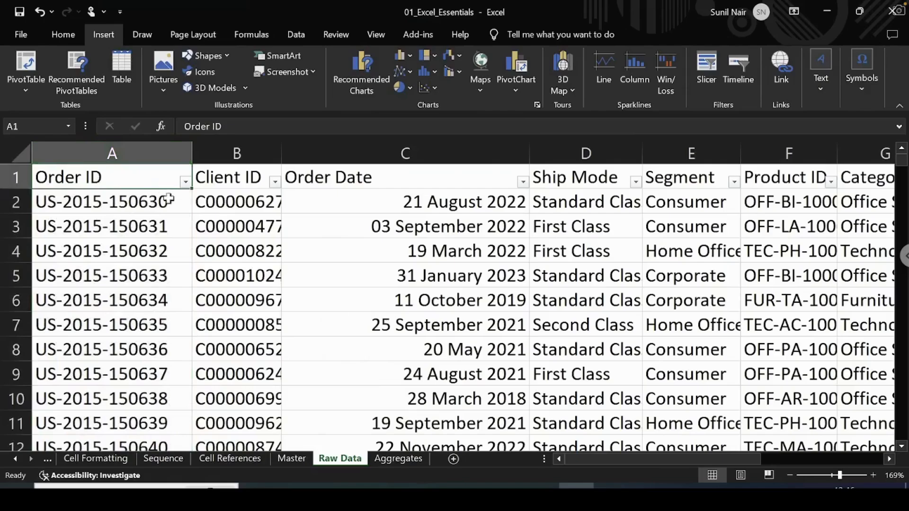
click(142, 202)
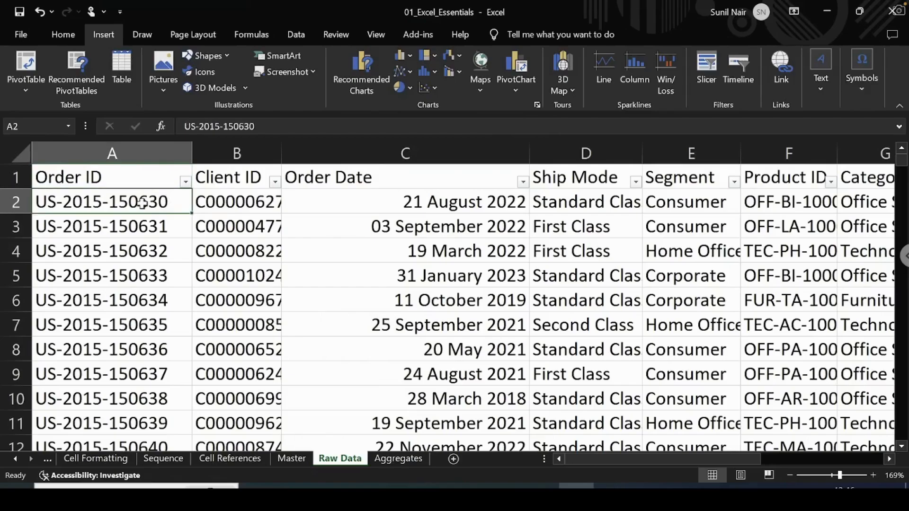
Convert the entire data range A1:M9995 into a table with headers.
key(ctrl+a)
scroll(142, 203, right, 5)
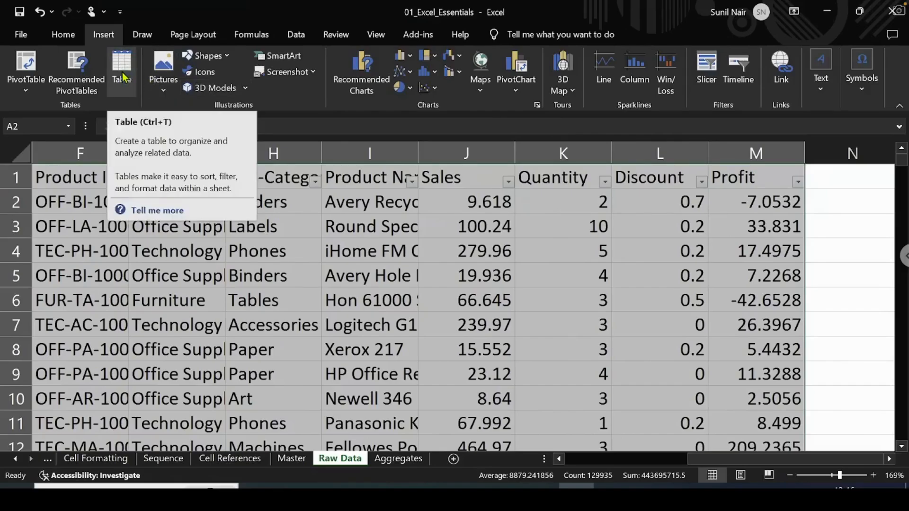
click(122, 76)
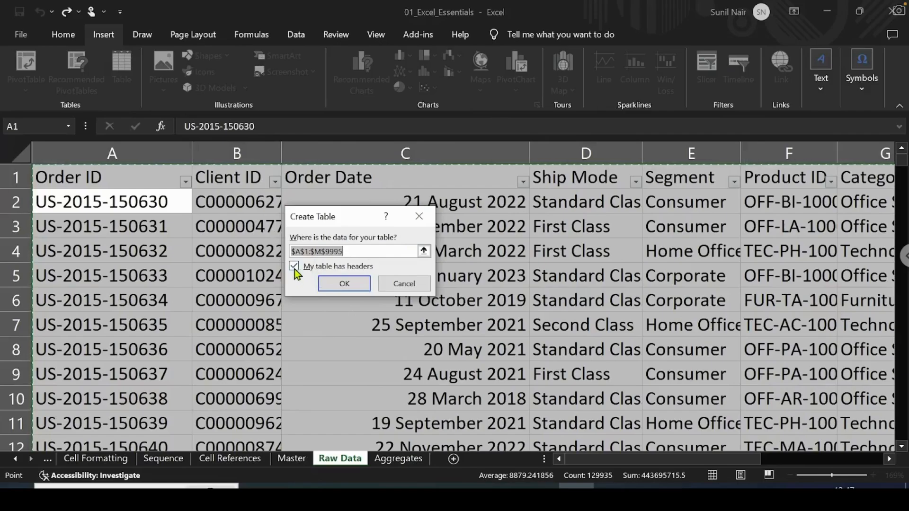
click(344, 284)
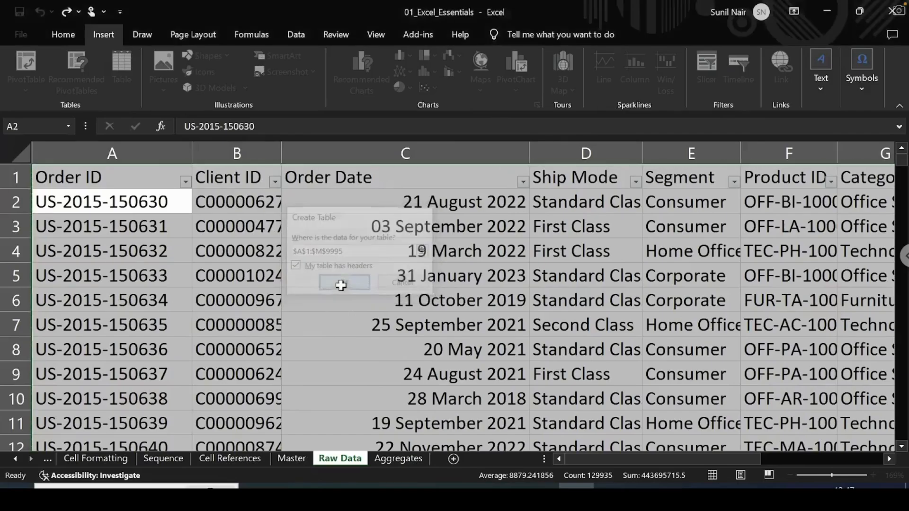
click(128, 206)
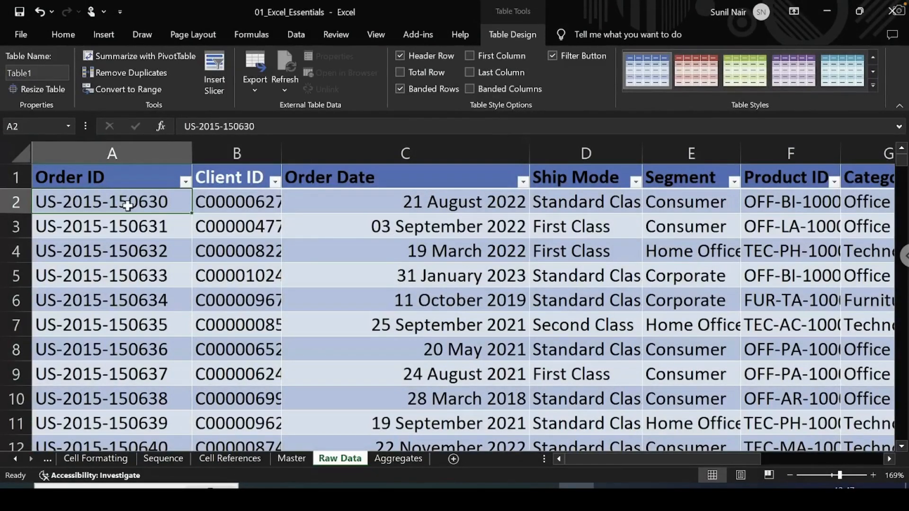
Apply the green banded style from the Medium group to the table.
click(138, 230)
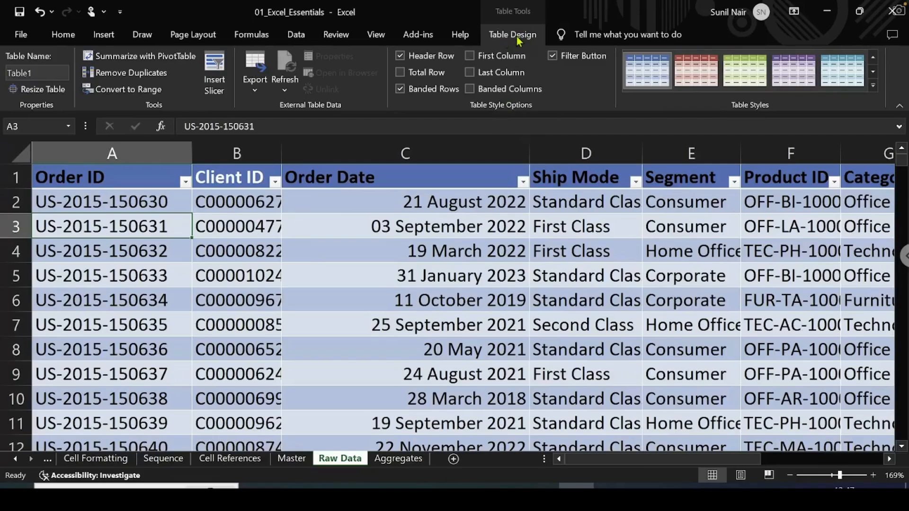
click(697, 75)
click(745, 80)
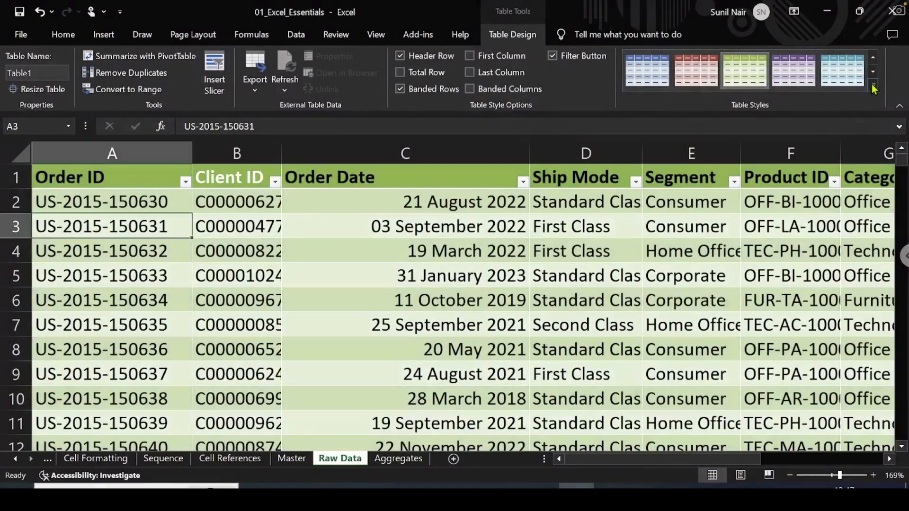
click(873, 87)
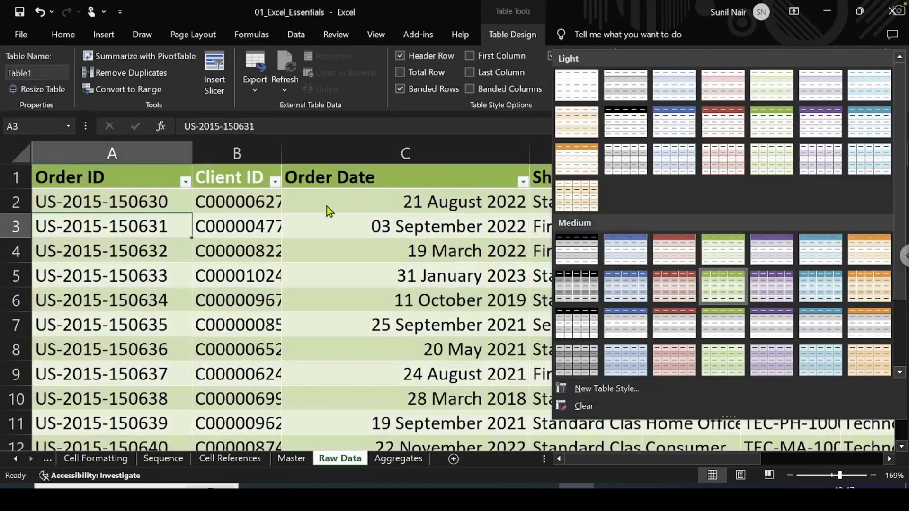
click(327, 206)
click(307, 203)
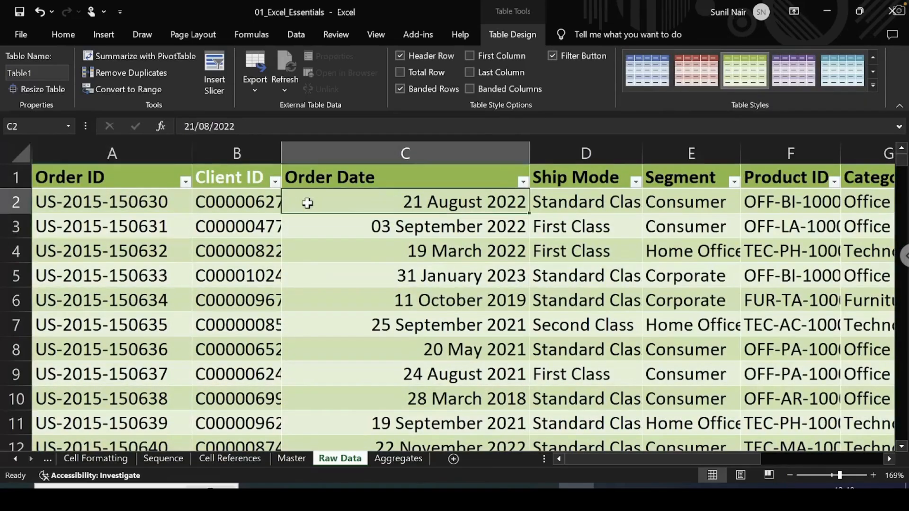
Rename the table as Orders.
click(102, 205)
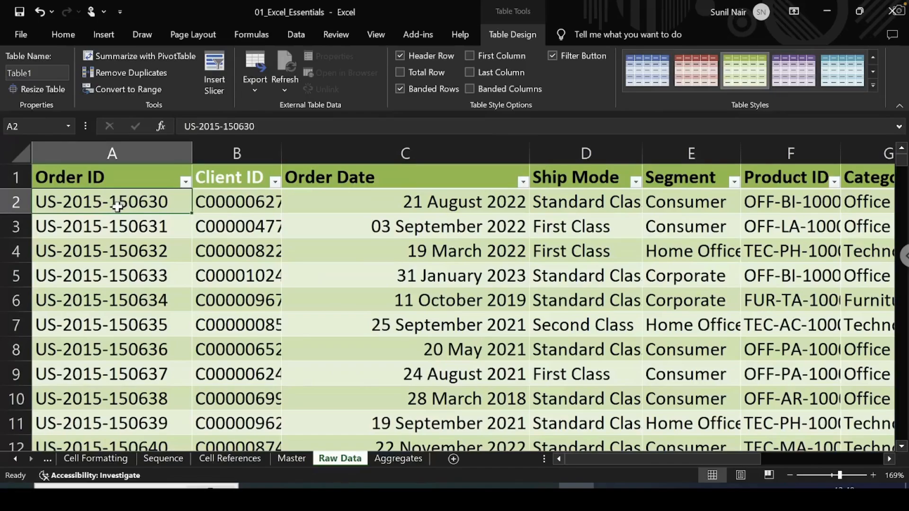
click(42, 73)
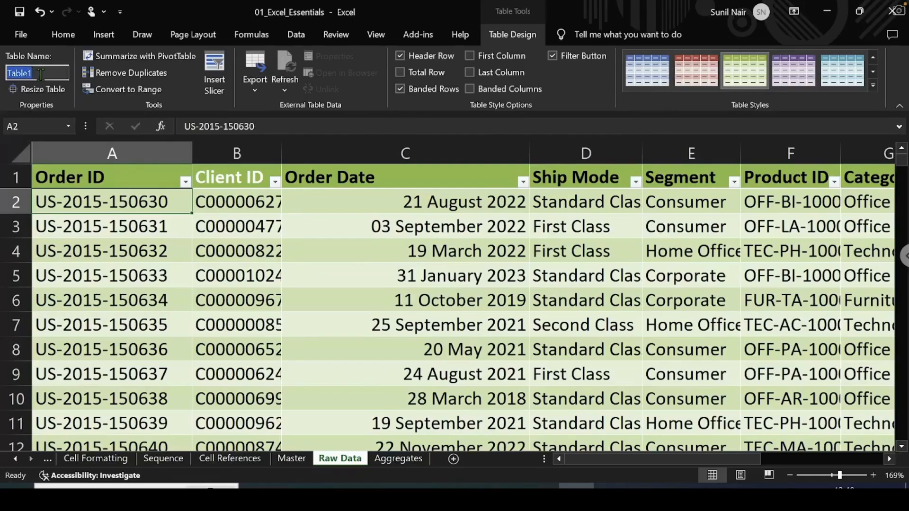
click(38, 72)
drag(37, 72, 8, 76)
text(Orders)
key(Return)
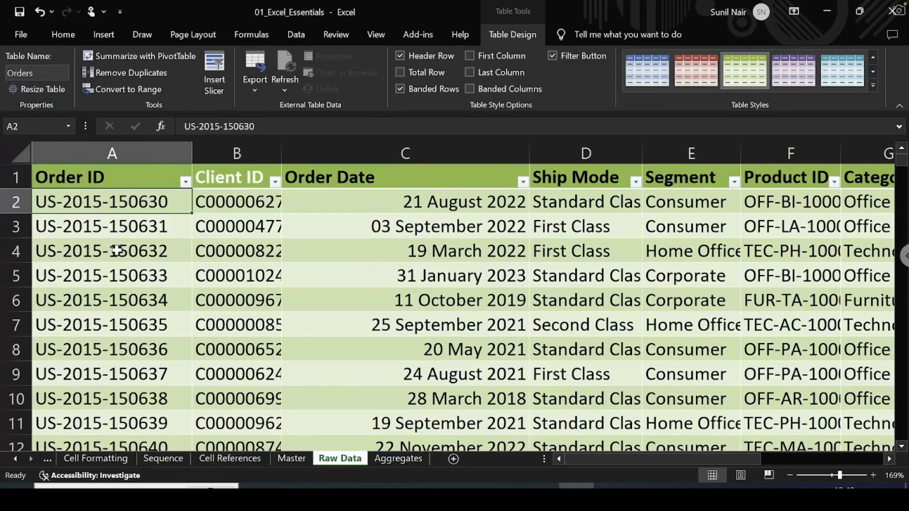
Go to the last record of the Orders table and examine the boundary with the empty rows below.
click(131, 230)
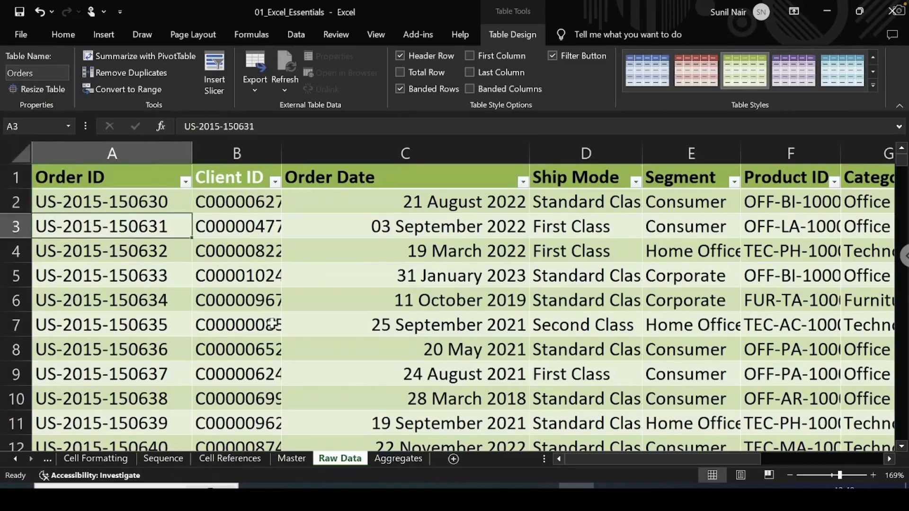
click(229, 350)
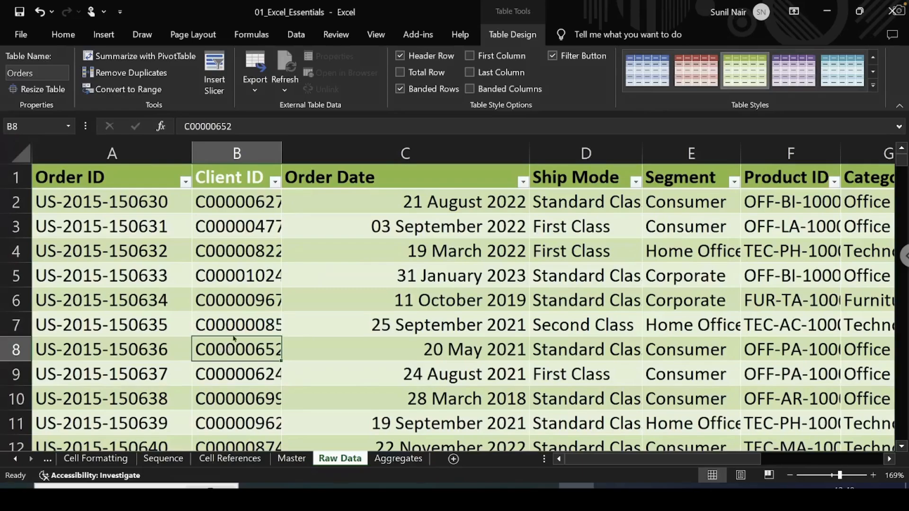
click(230, 300)
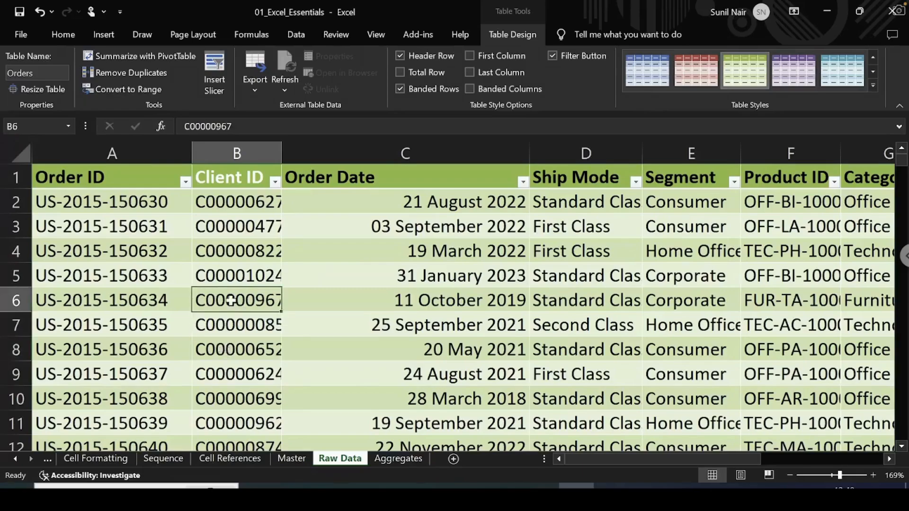
key(ctrl+Down)
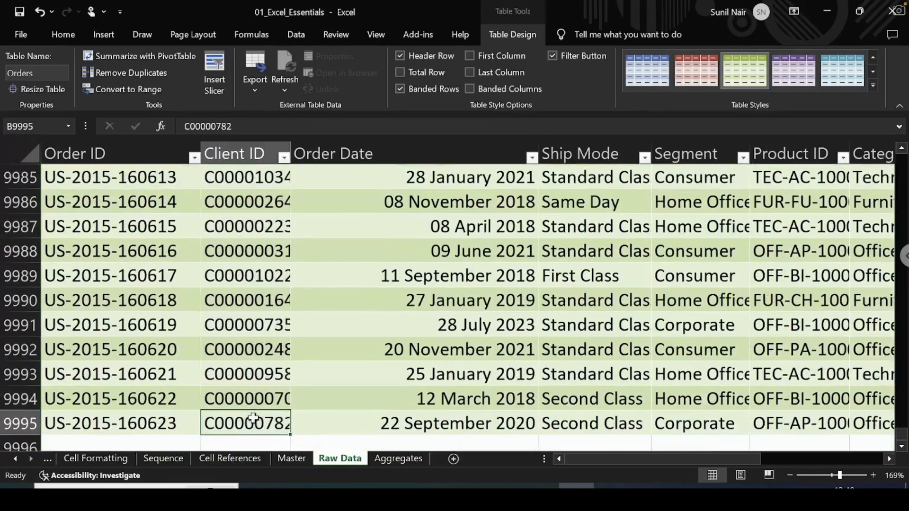
key(Down)
key(Down)
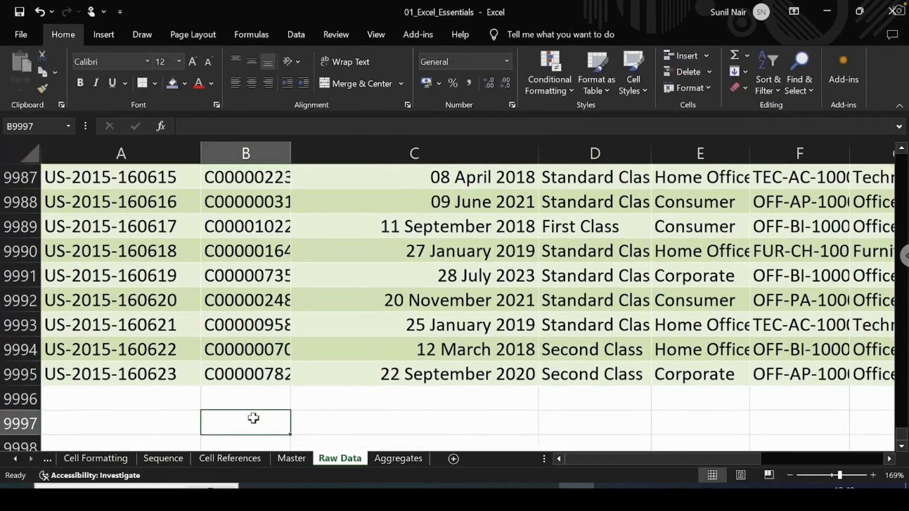
key(Up)
key(Up)
key(Up)
key(Down)
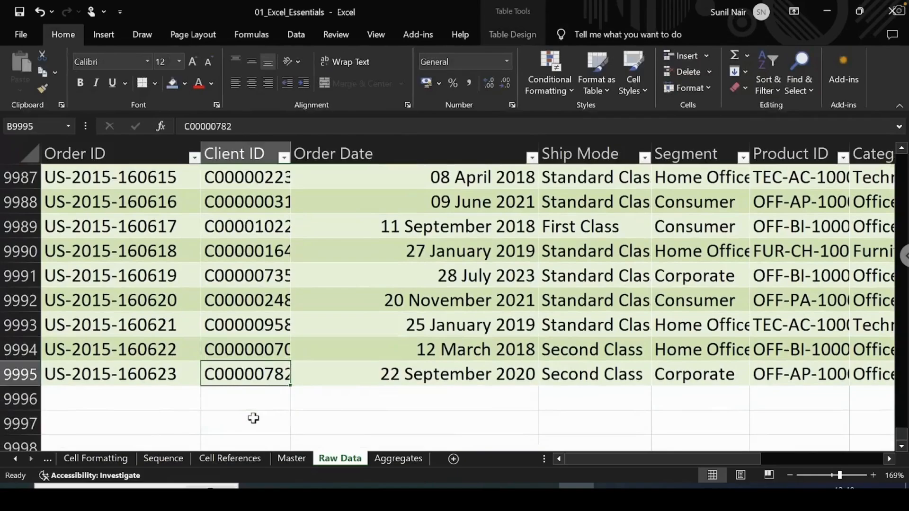
Examine the table's last row across to the Profit column and its end corner beside the empty column N.
key(Right)
key(Right)
key(Right)
key(Right)
key(Right)
key(Right)
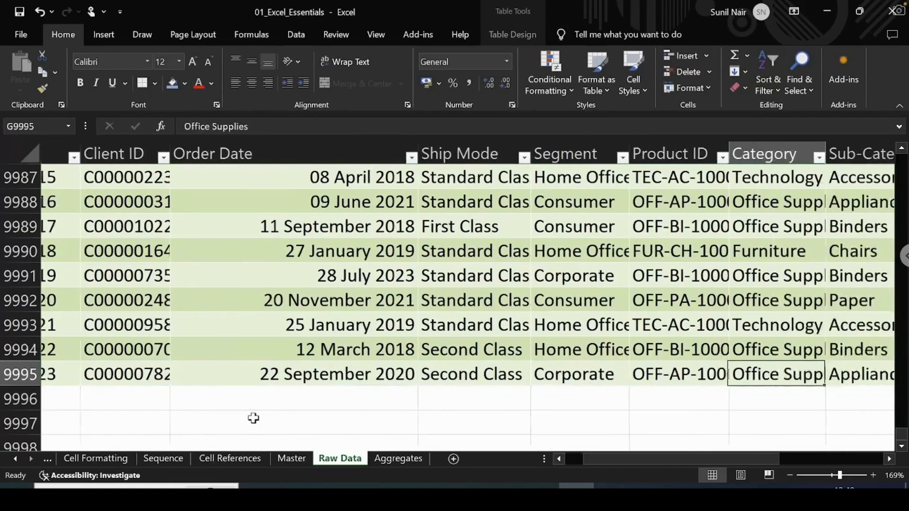
key(Right)
key(Right)
key(Right)
key(Right)
key(Right)
key(Right)
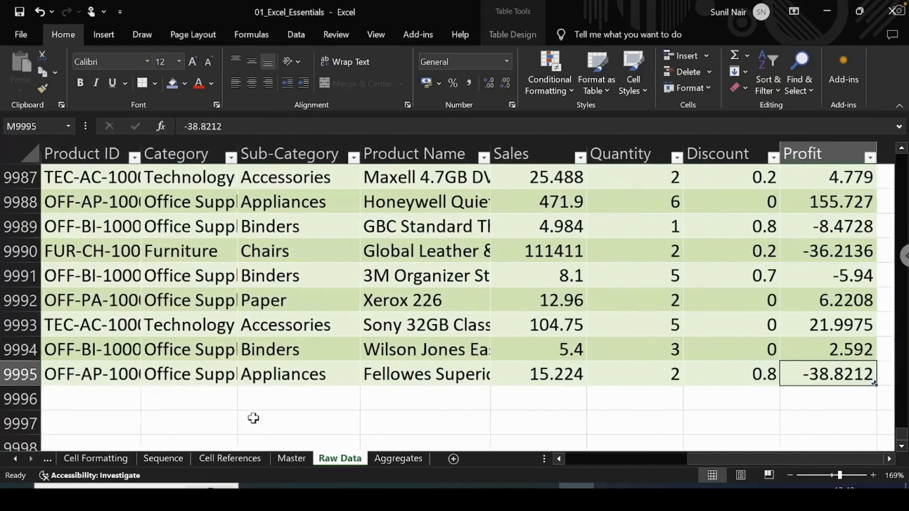
key(Left)
key(Right)
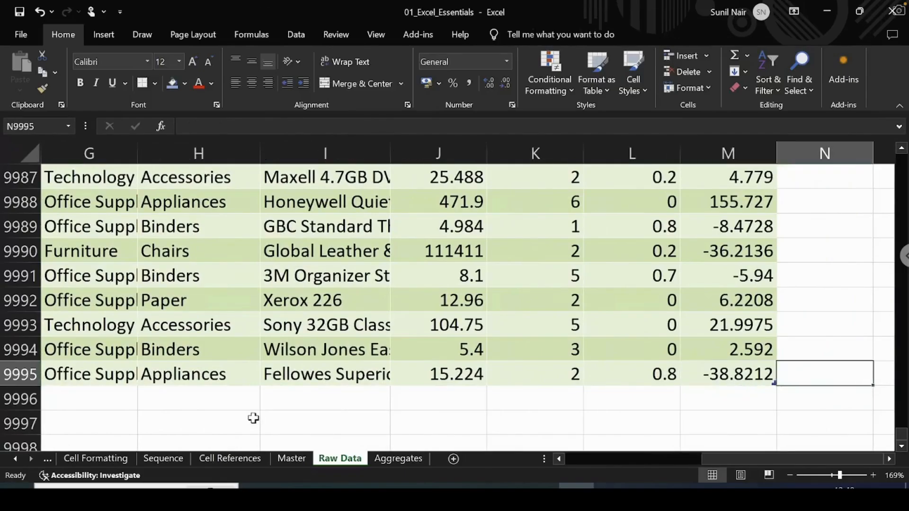
scroll(253, 418, right, 1)
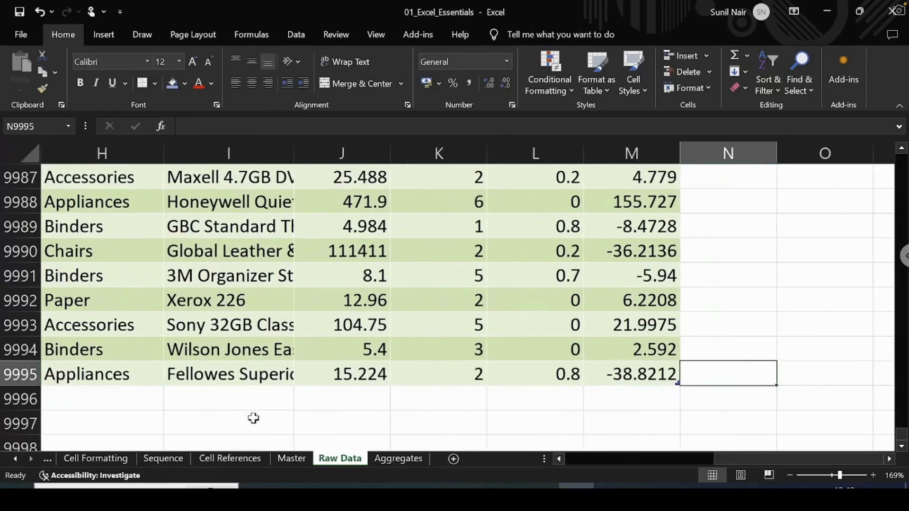
key(Left)
key(Right)
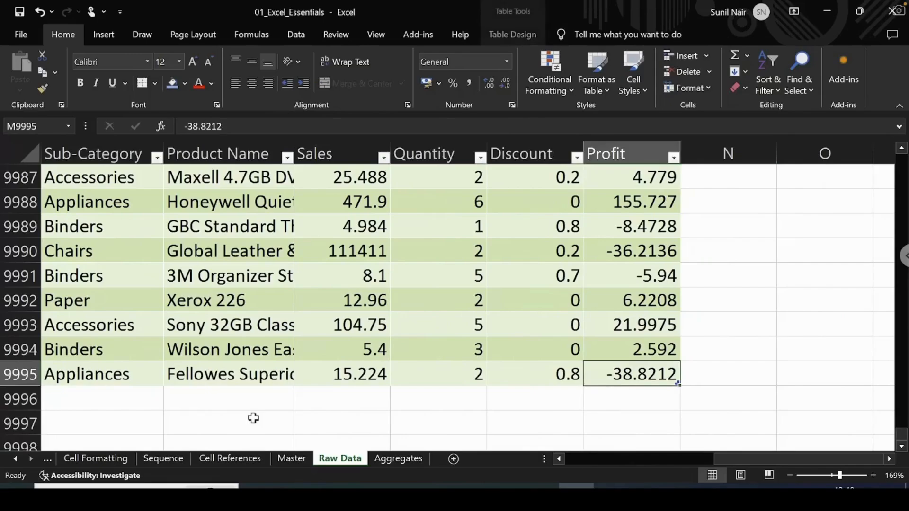
key(Right)
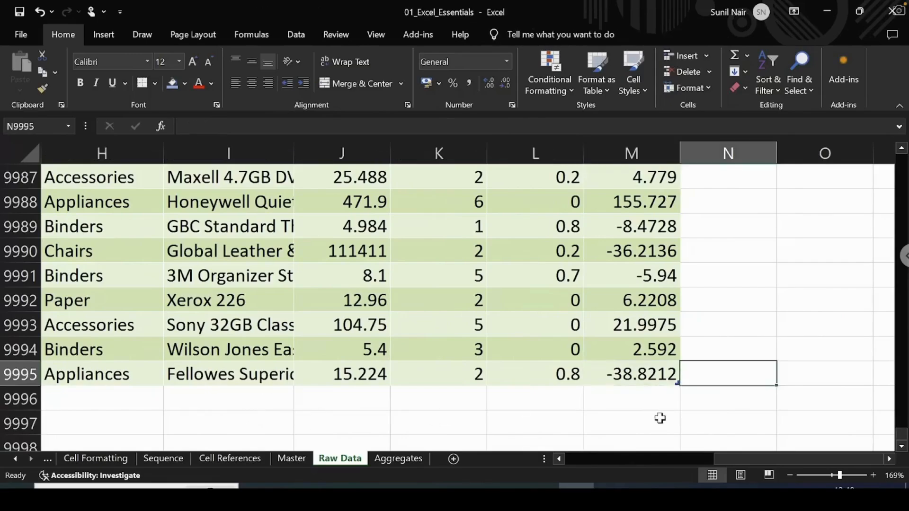
click(670, 392)
click(740, 353)
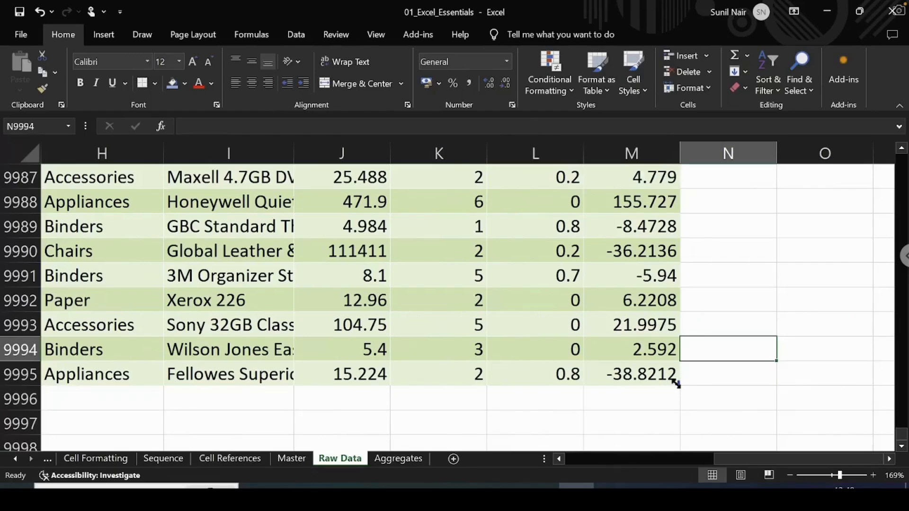
Enter a new order ID in cell A9996, directly below the last record of the Orders table.
mouse_move(675, 384)
mouse_down()
mouse_move(683, 428)
mouse_move(675, 392)
mouse_up()
click(562, 398)
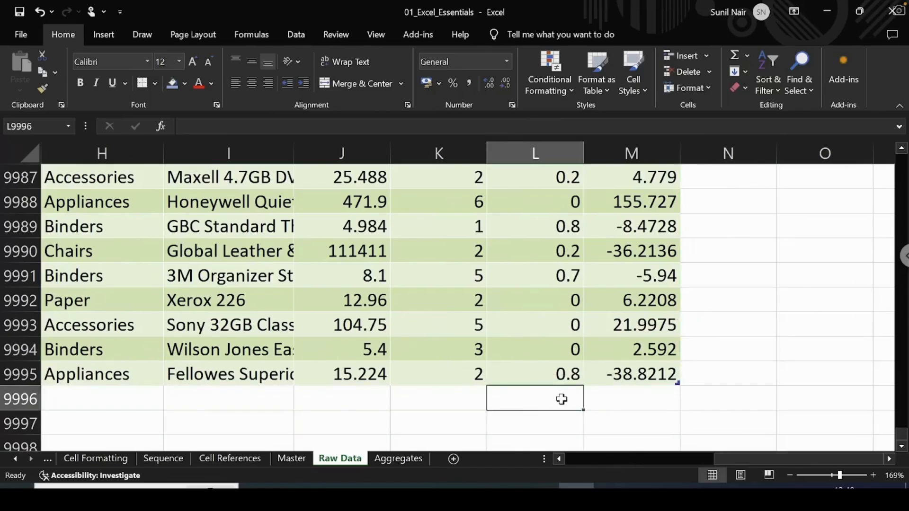
key(Left)
key(Left)
key(Left)
key(Left)
key(Left)
key(Left)
key(Left)
key(Left)
key(Left)
key(Left)
key(Left)
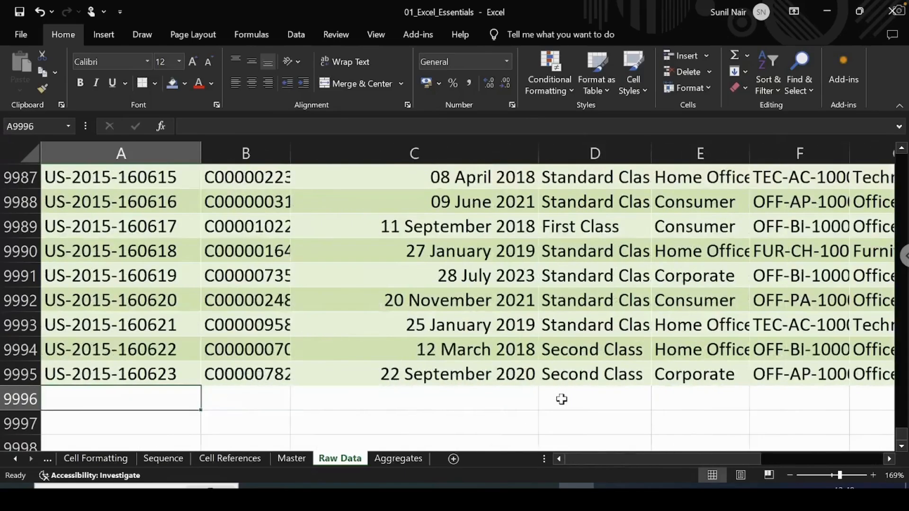
text(US)
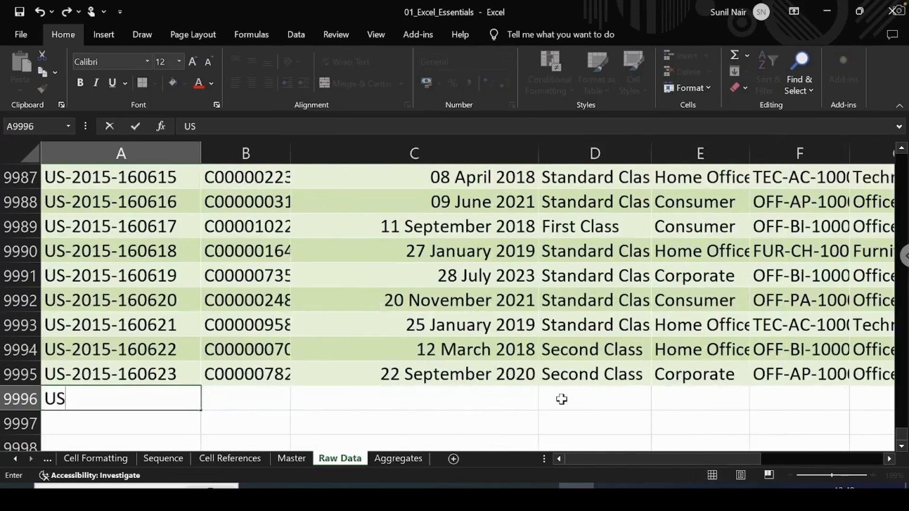
text(-201)
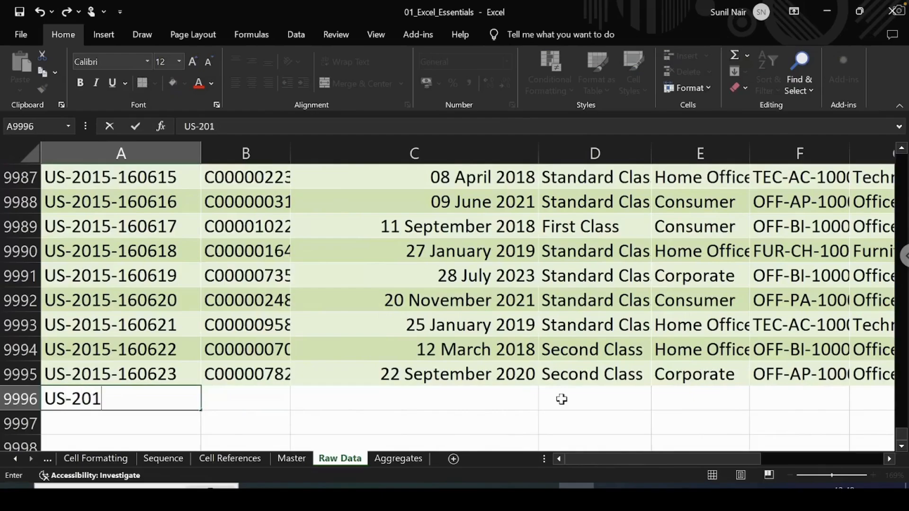
text(5-160)
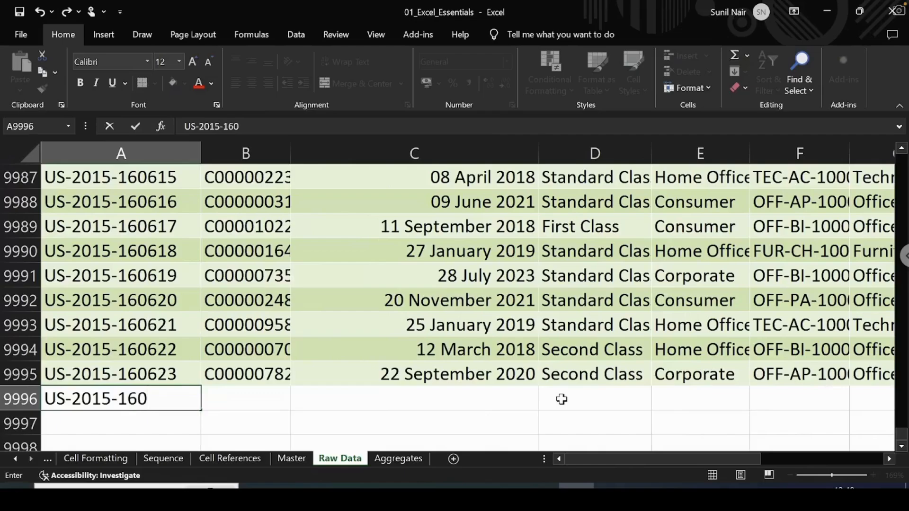
text(625)
key(Return)
key(Up)
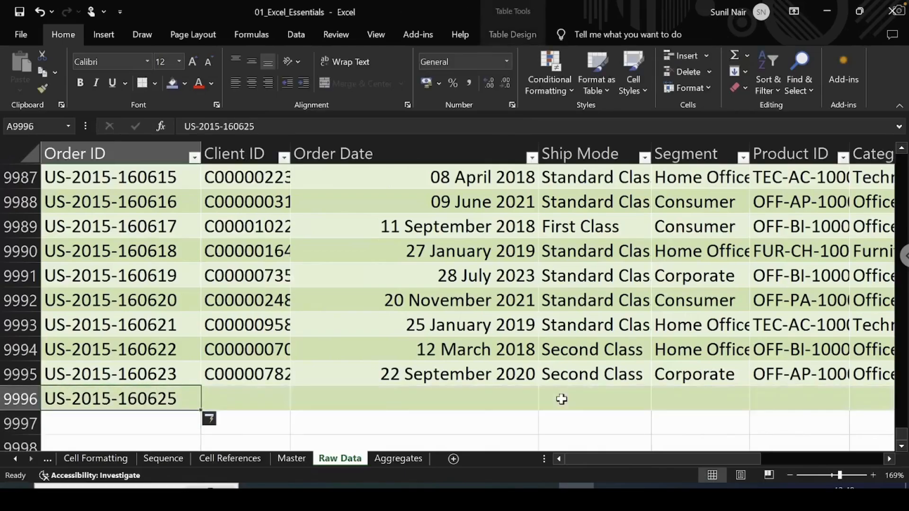
Examine the new table row 9996 across all columns to the table's end corner beside column N.
key(Right)
key(Right)
key(Right)
key(Right)
key(Right)
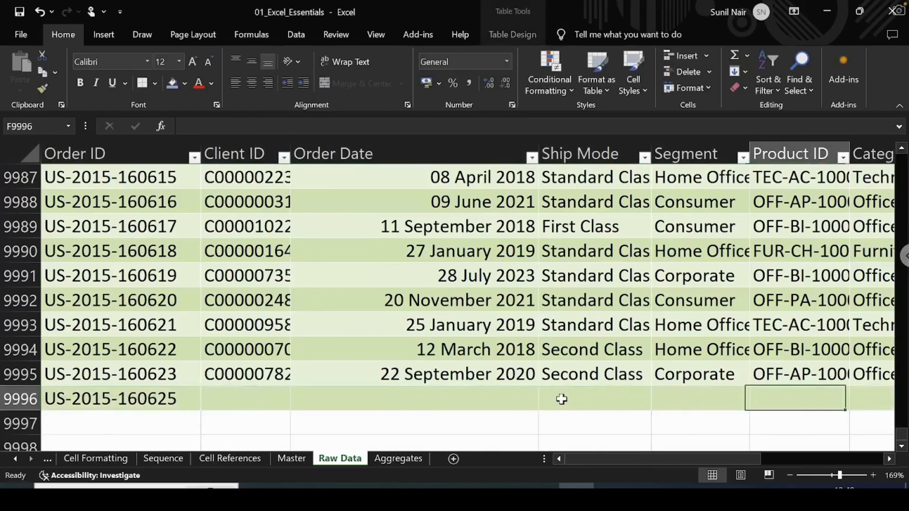
key(Right)
key(Right)
key(Right)
key(Right)
key(Right)
key(Right)
key(Right)
key(Right)
key(Right)
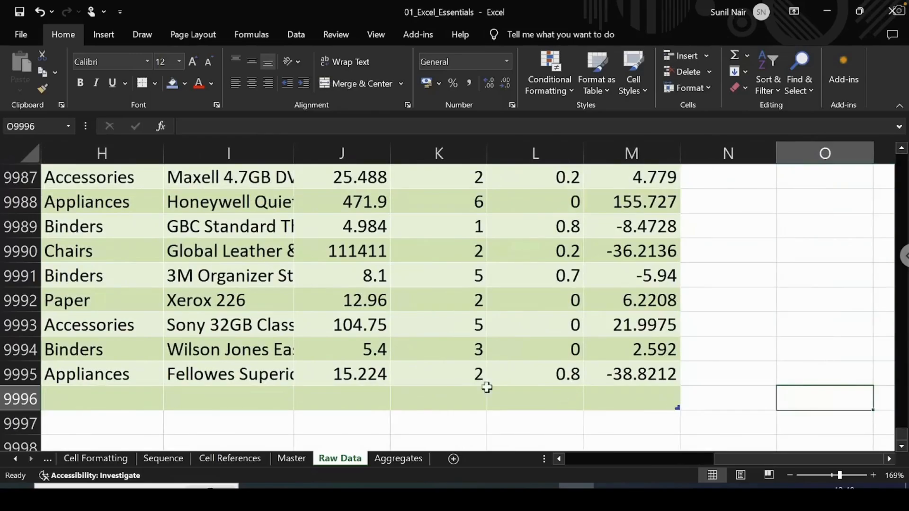
Enter another order ID in cell A9998, leaving row 9997 empty below the table.
click(102, 425)
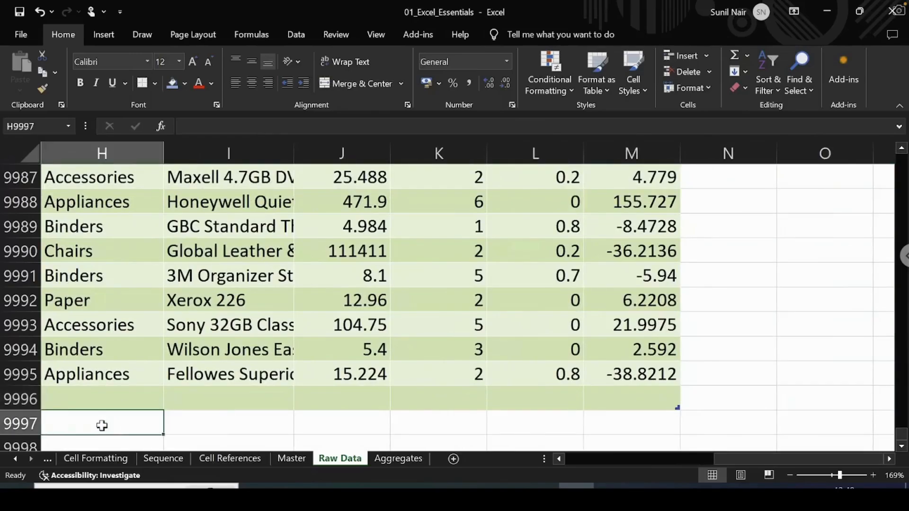
key(Home)
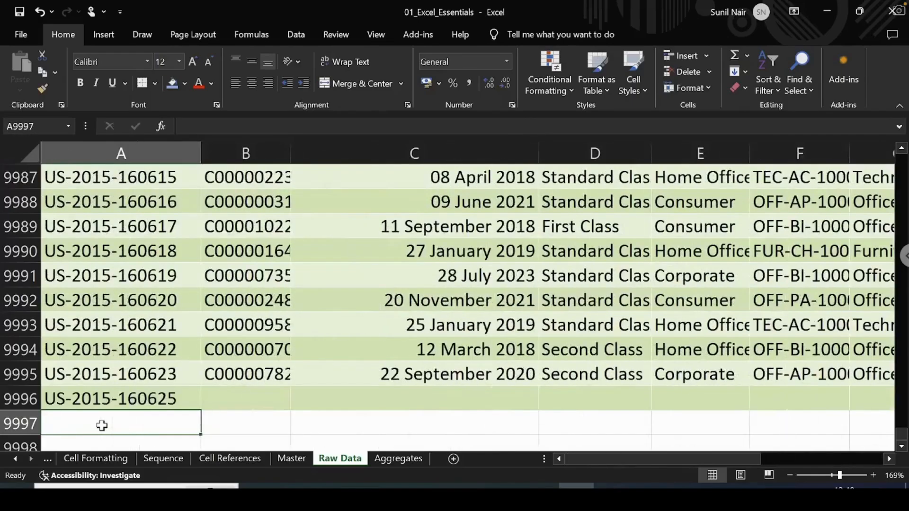
key(Down)
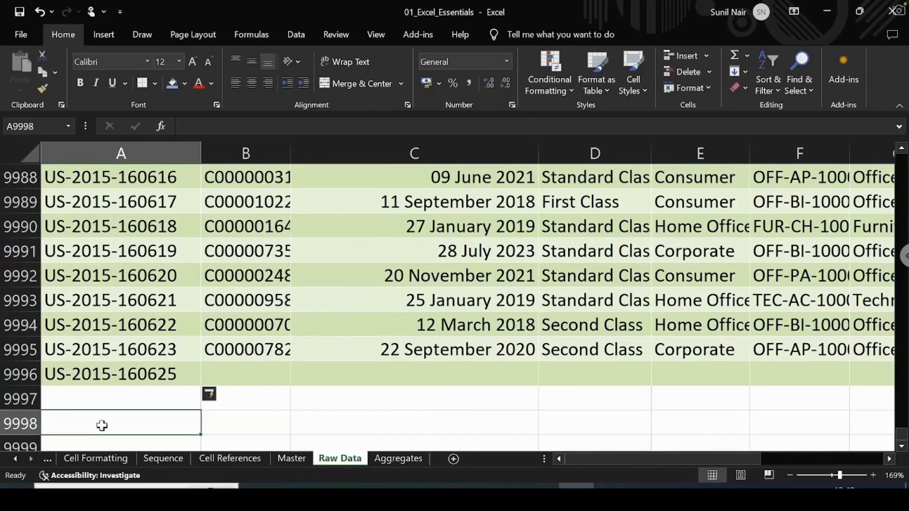
text(us-201)
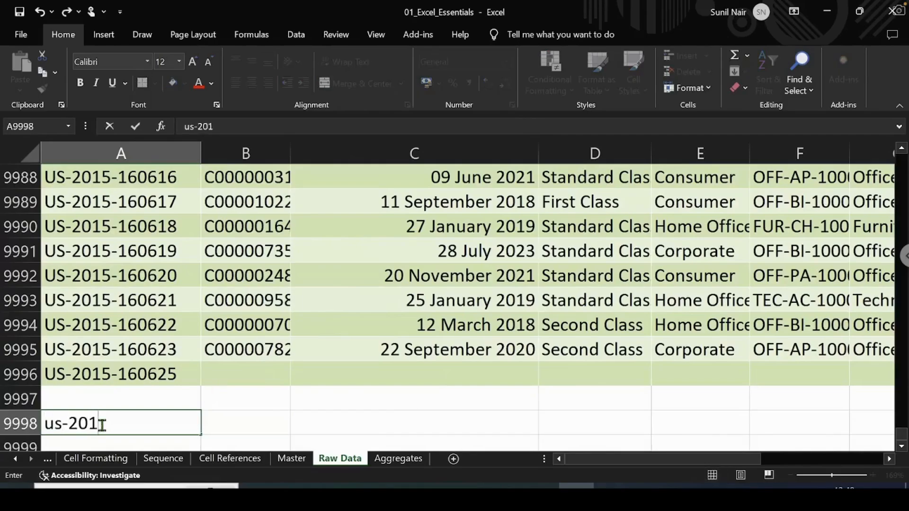
text(5-160626)
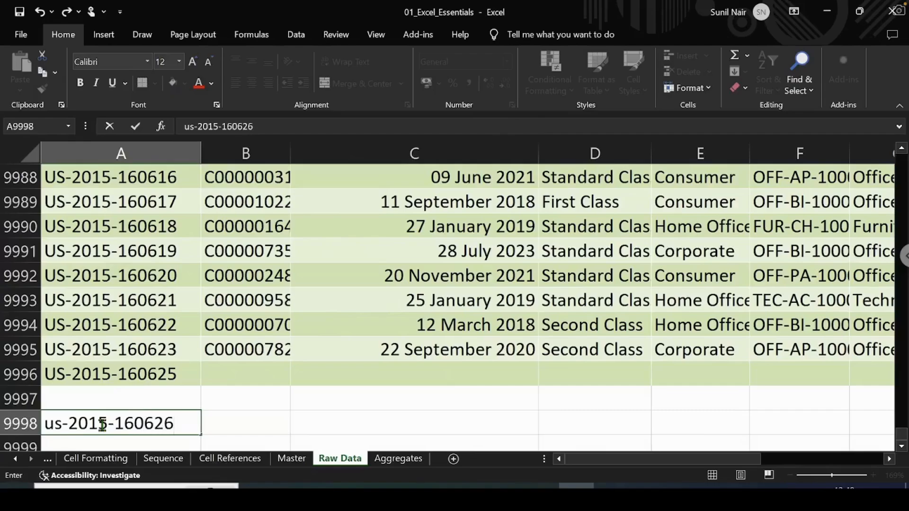
key(Tab)
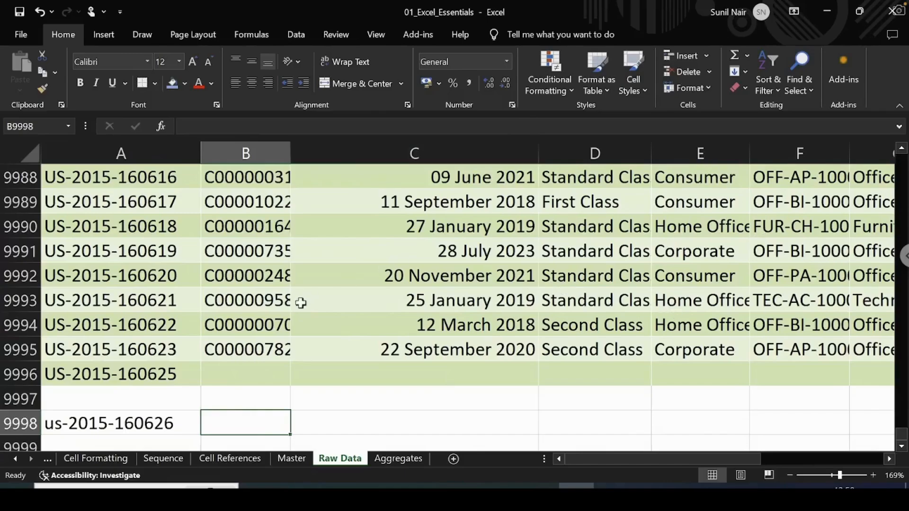
Delete row 9998, which holds the order ID entered outside the table.
click(19, 423)
right_click(21, 425)
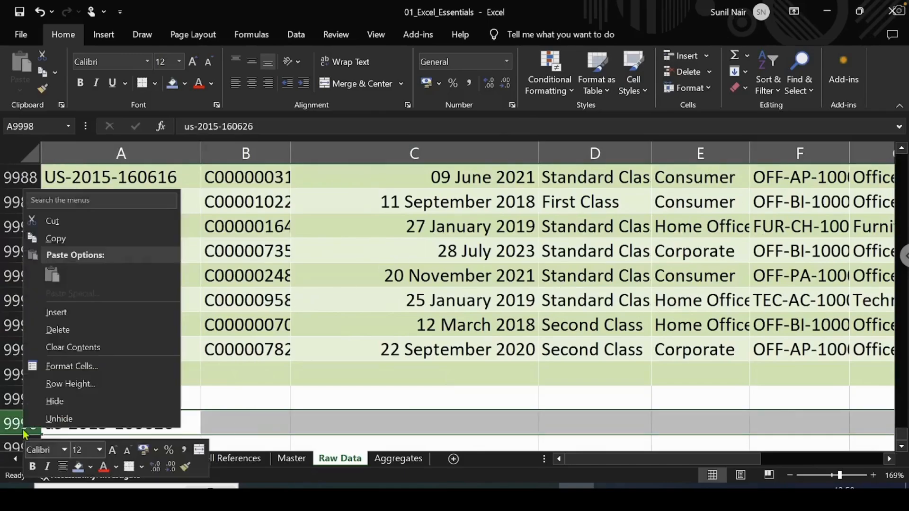
click(64, 330)
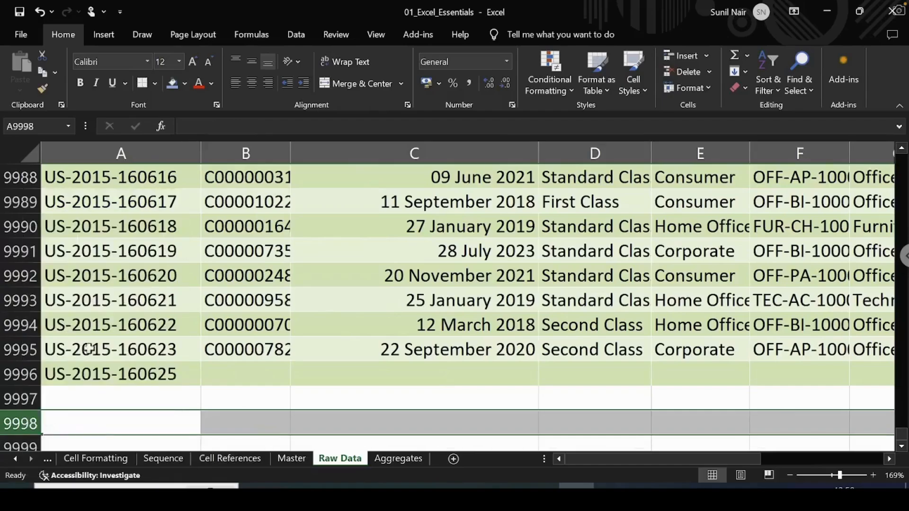
Compare the Orders entry of the Summary on the Aggregates sheet with the header row and first records of the Orders table.
click(127, 374)
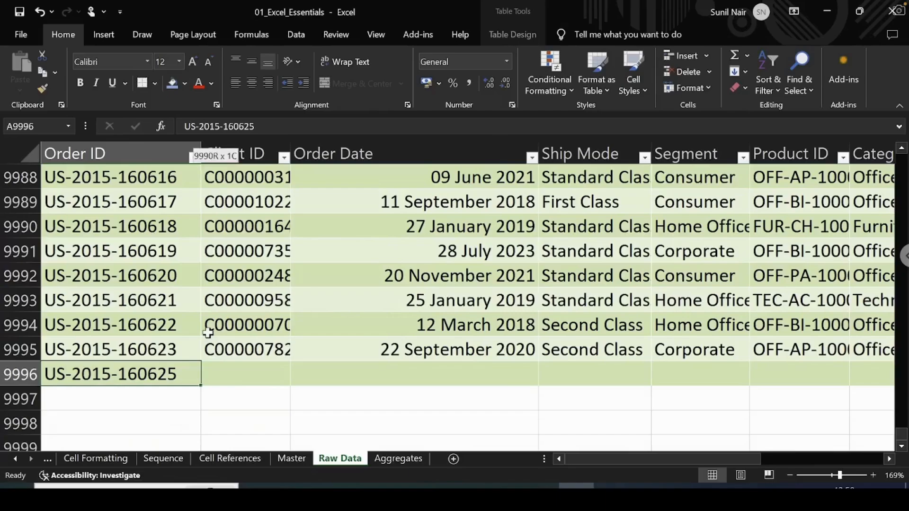
key(ctrl+Home)
click(236, 200)
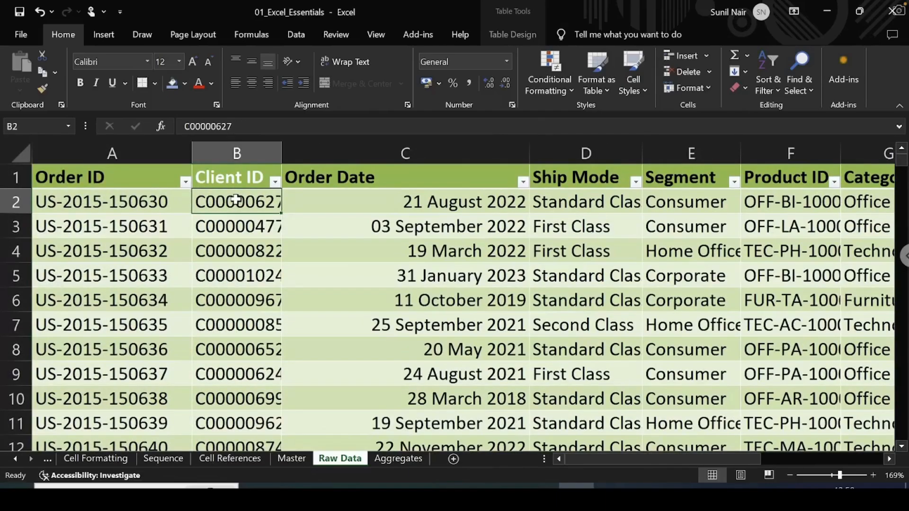
click(394, 459)
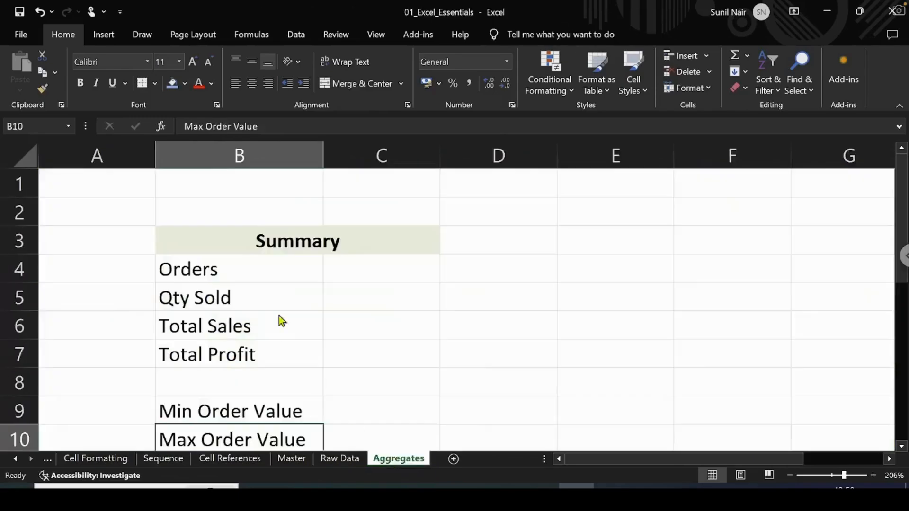
click(374, 270)
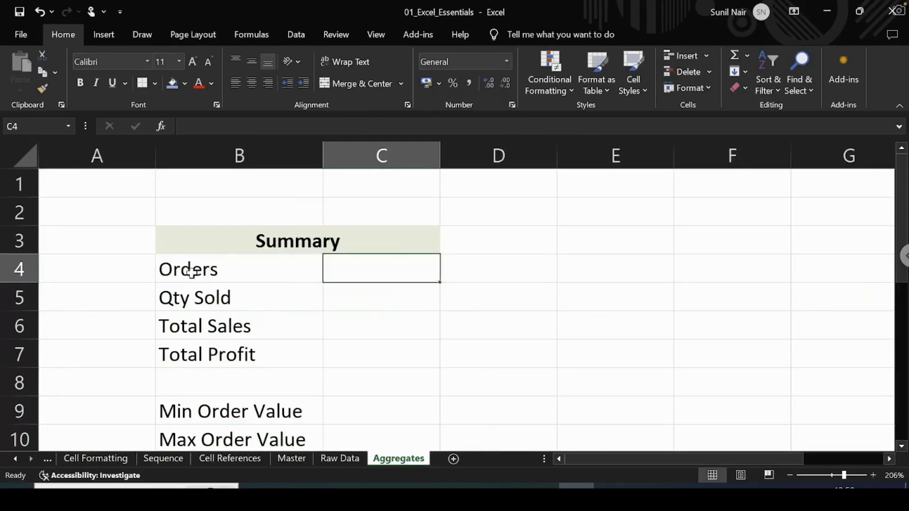
click(336, 460)
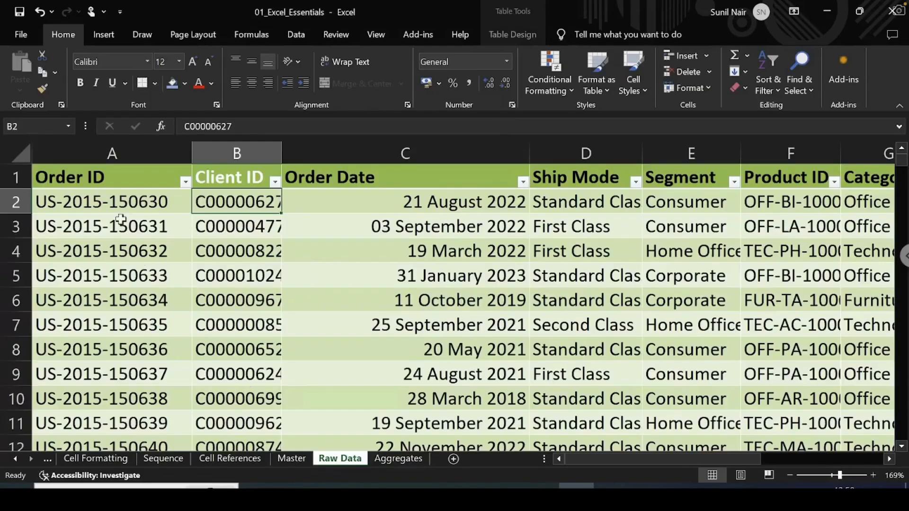
click(66, 203)
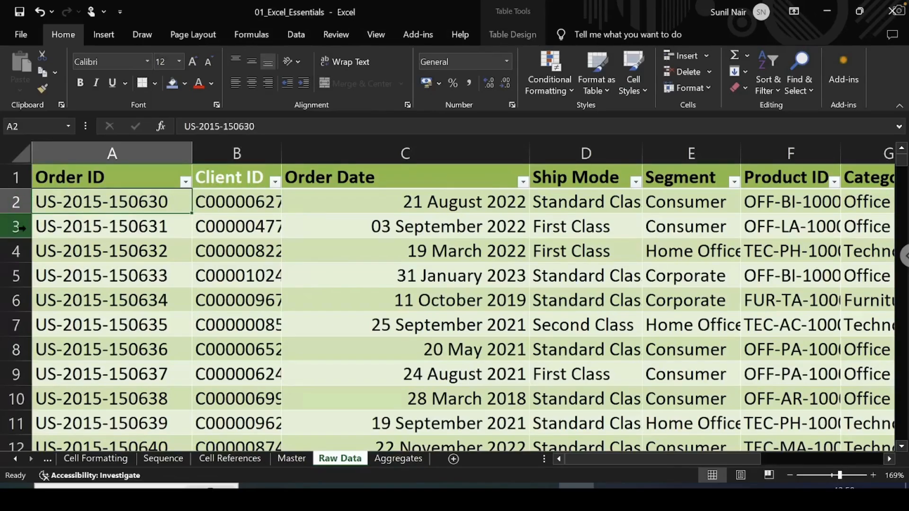
click(84, 226)
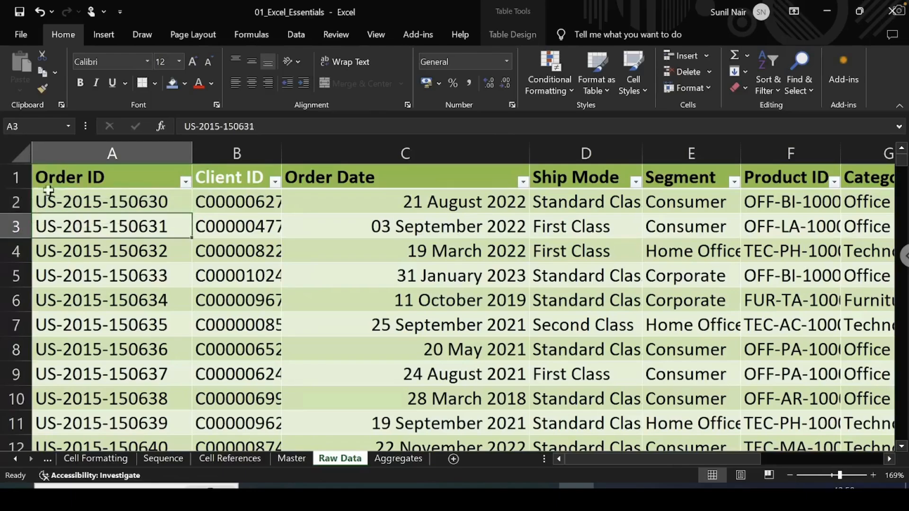
click(15, 177)
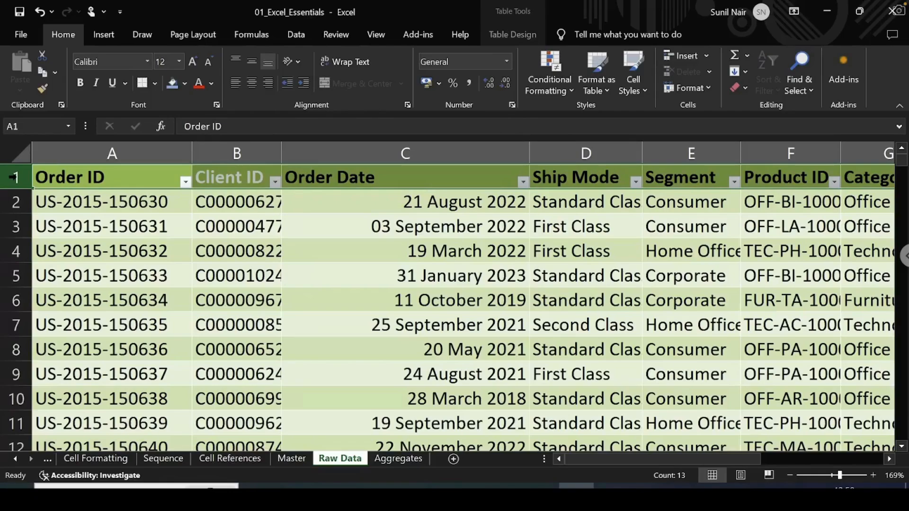
click(104, 226)
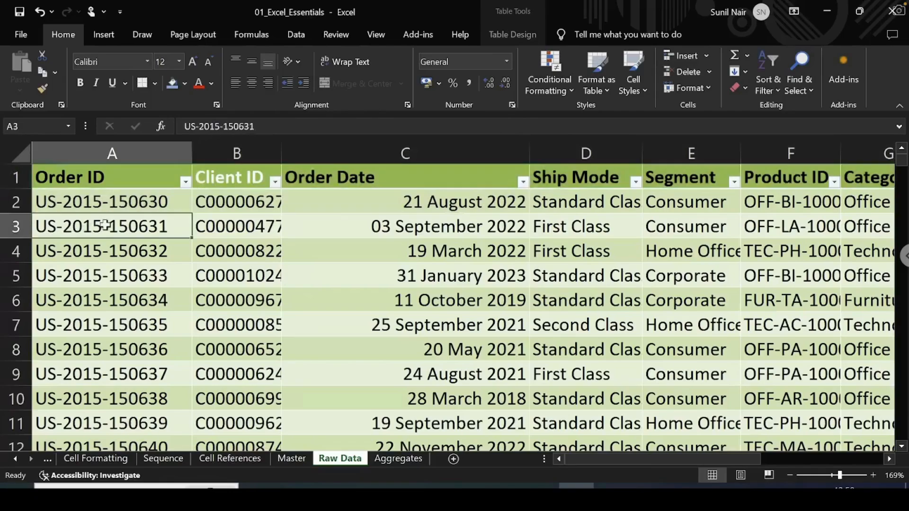
click(73, 201)
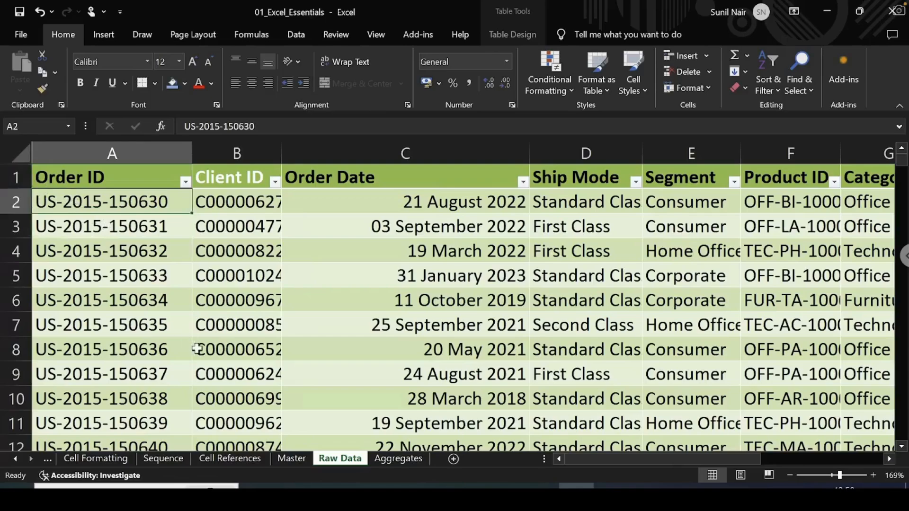
Count the orders in cell C4 of the Aggregates sheet with the formula =ROWS(Orders).
click(391, 466)
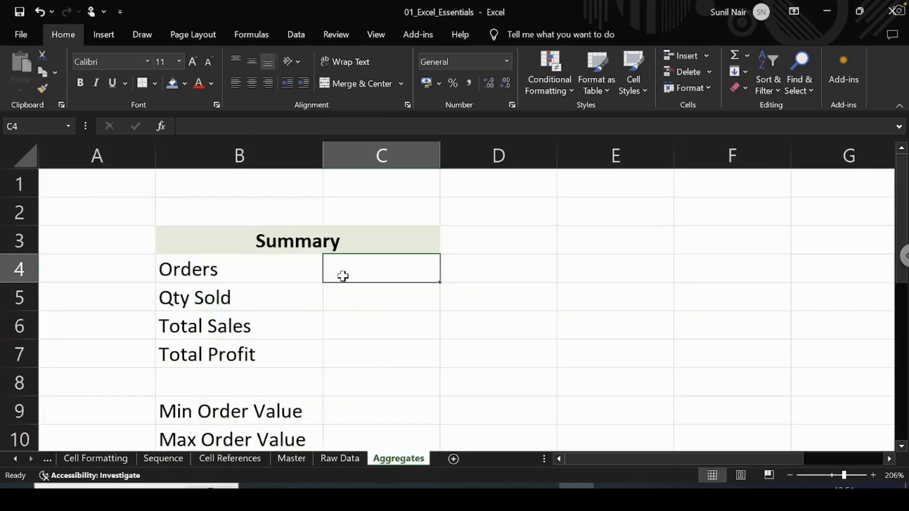
text(=ro)
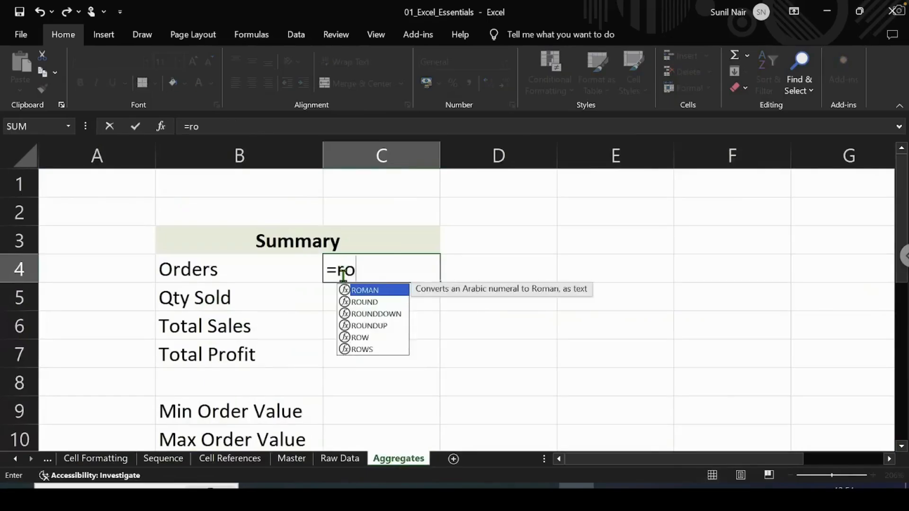
text(ws)
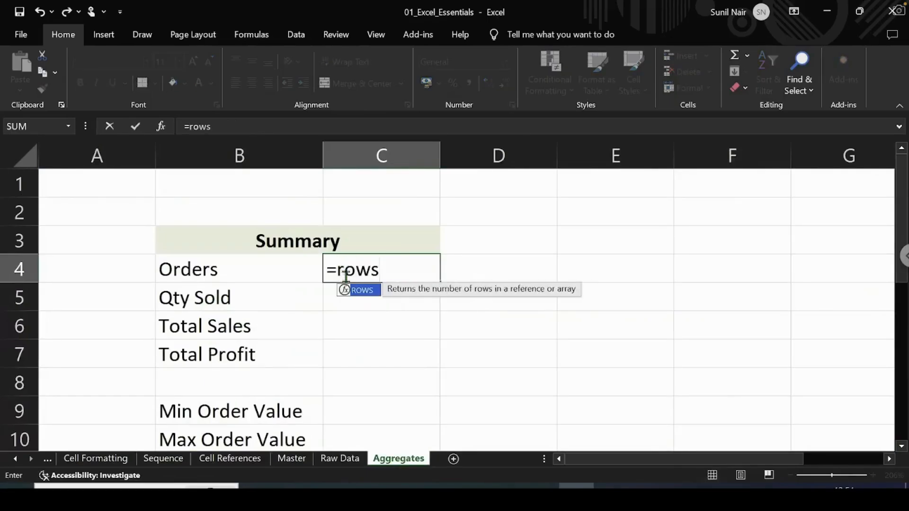
double_click(367, 292)
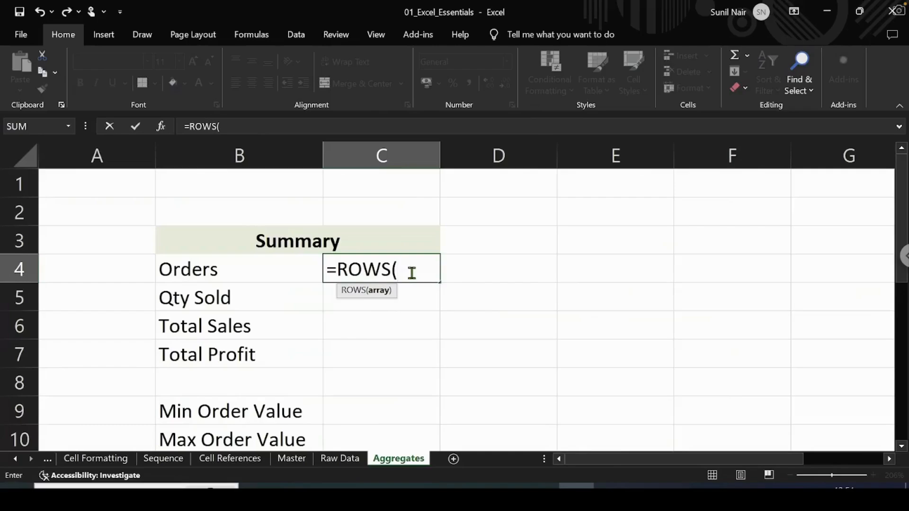
text(Order)
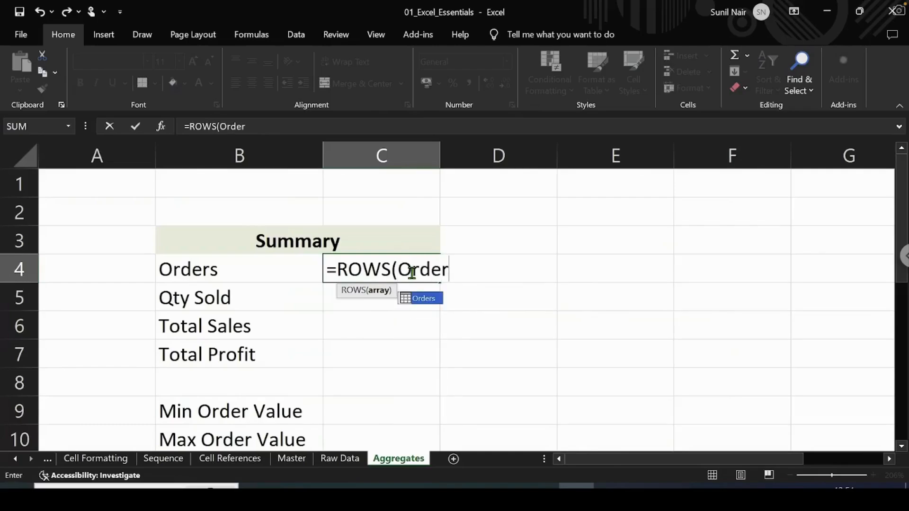
double_click(419, 299)
text())
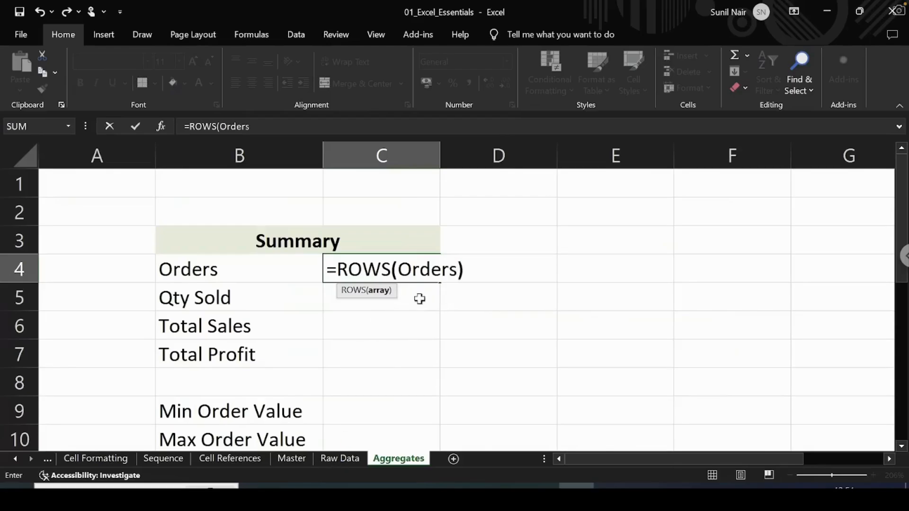
key(Return)
click(395, 269)
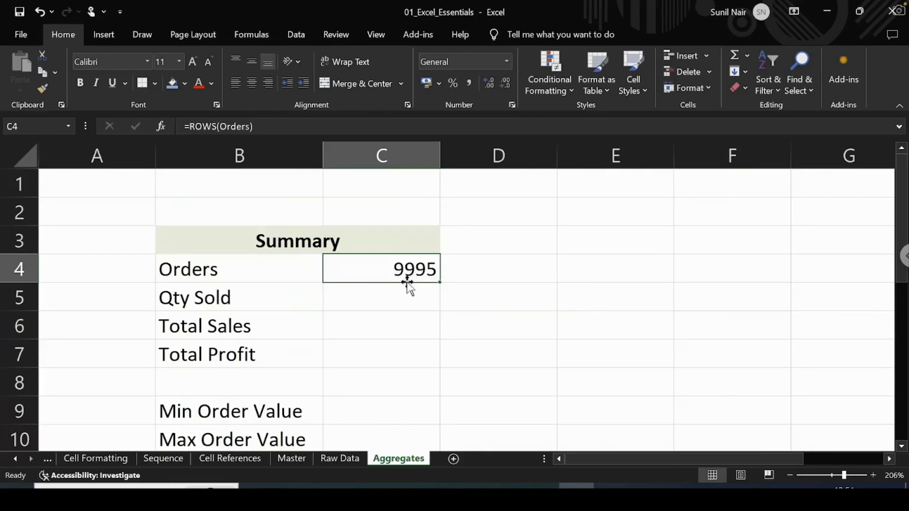
Examine the Quantity column of the Orders table on the Raw Data sheet as the source for the Qty Sold entry.
click(362, 303)
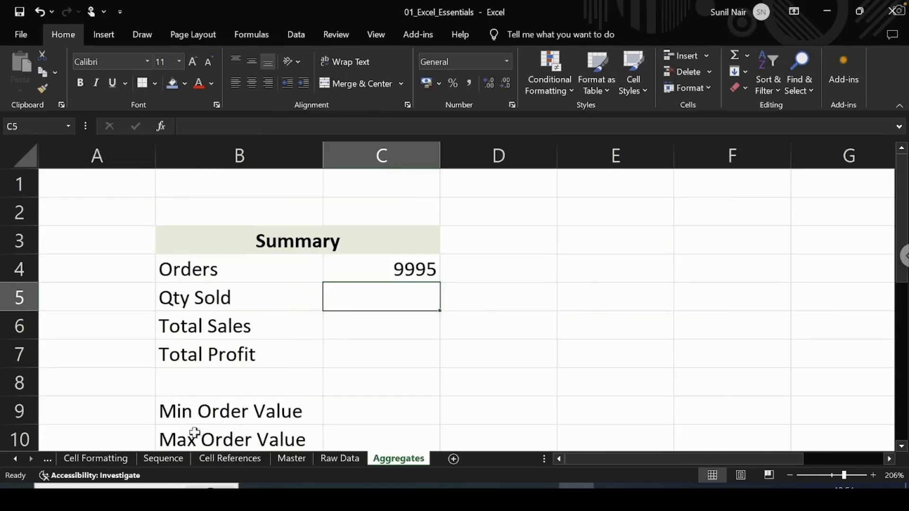
click(344, 462)
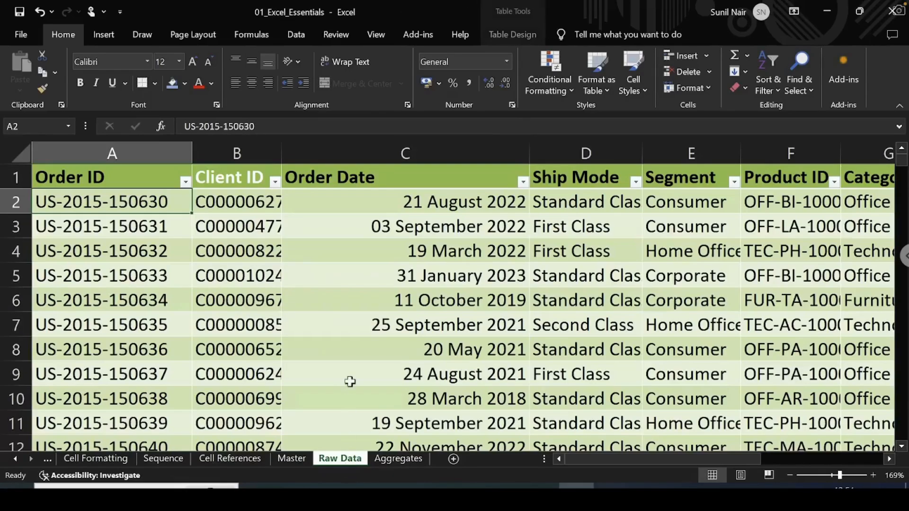
click(537, 264)
key(Right)
key(Right)
key(Right)
key(Right)
key(Right)
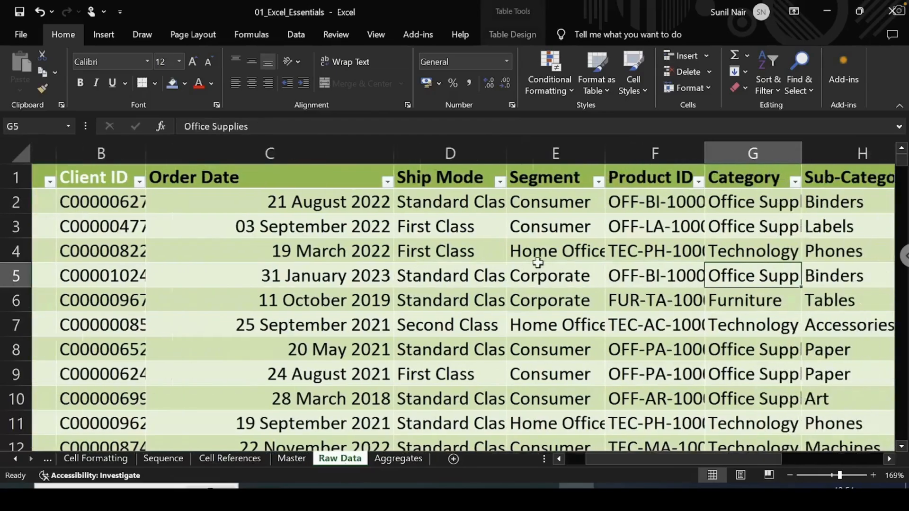
key(Right)
key(Right)
key(Right)
key(Left)
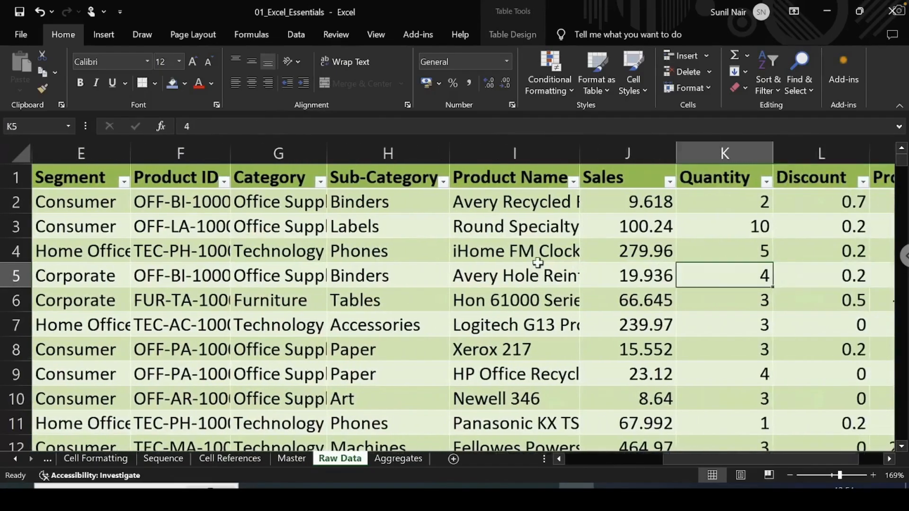
key(Up)
key(Up)
key(Up)
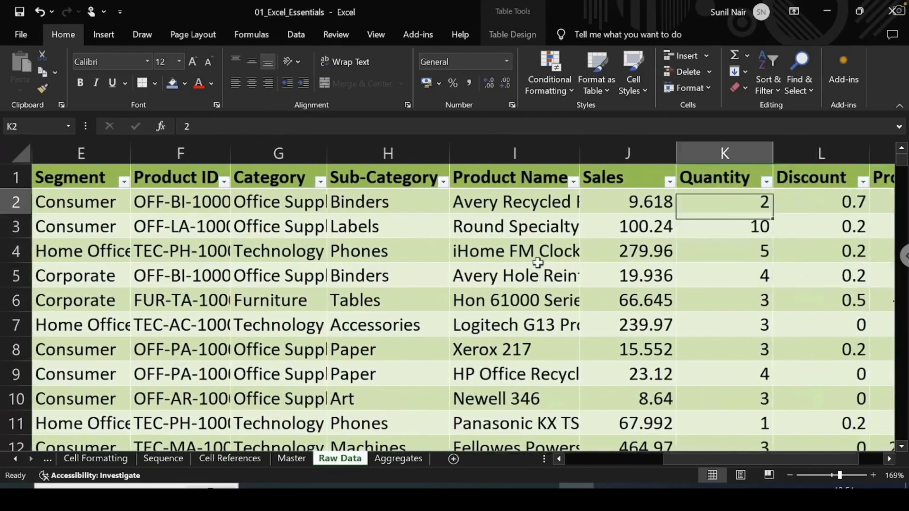
click(724, 153)
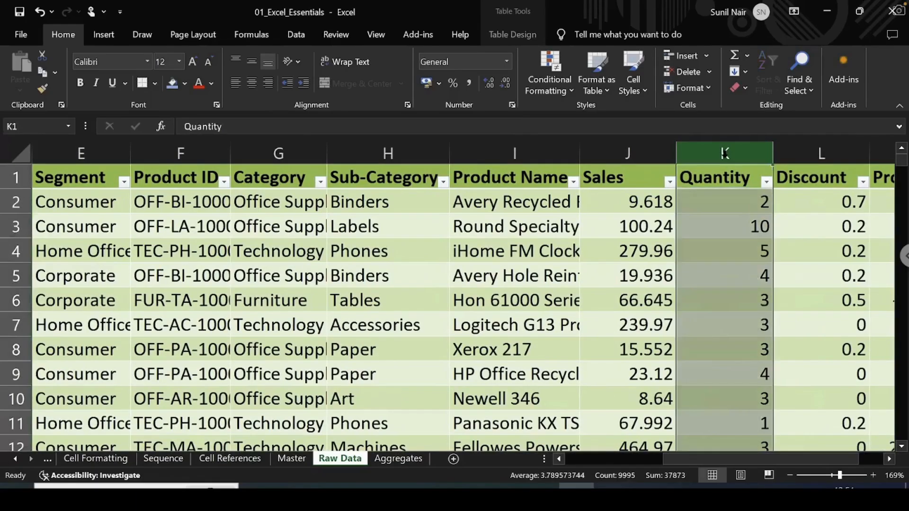
drag(734, 218, 734, 226)
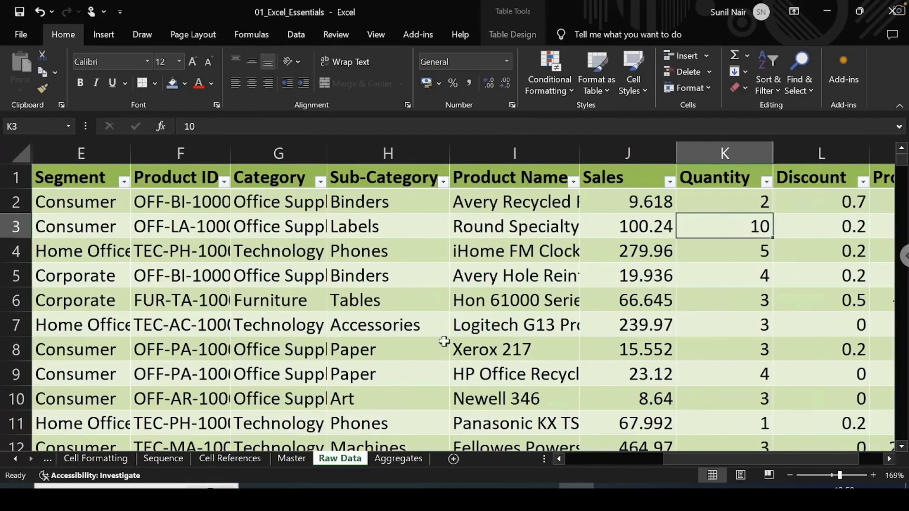
Total the quantity sold in cell C5 of the Aggregates sheet with the formula =SUM(Orders[Quantity]).
click(398, 459)
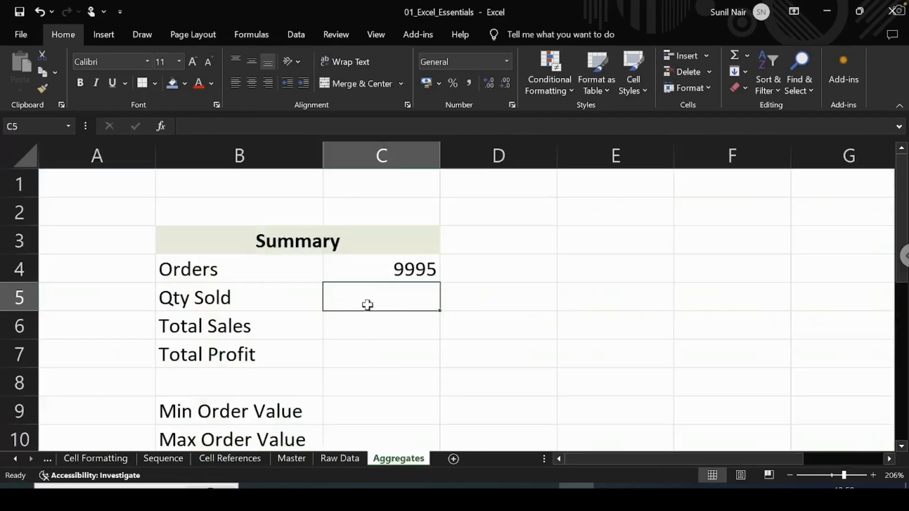
text(=sum()
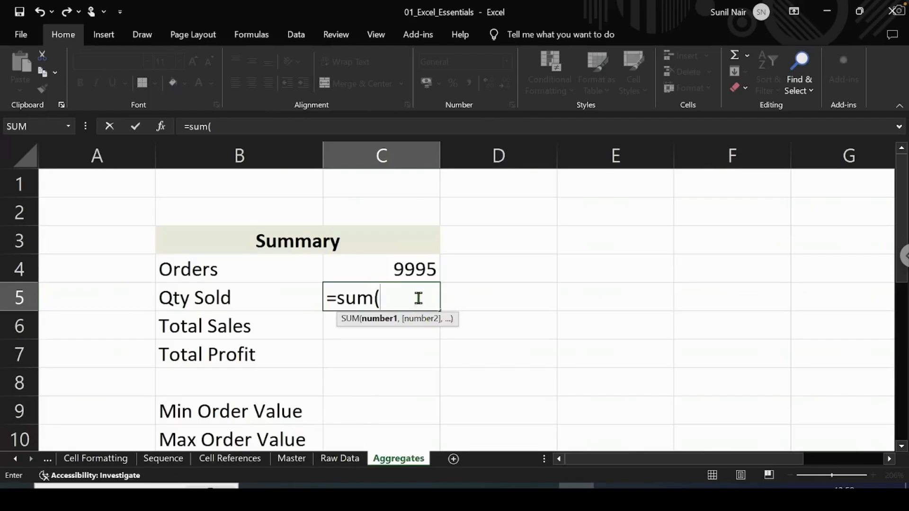
text(Order)
text(s)
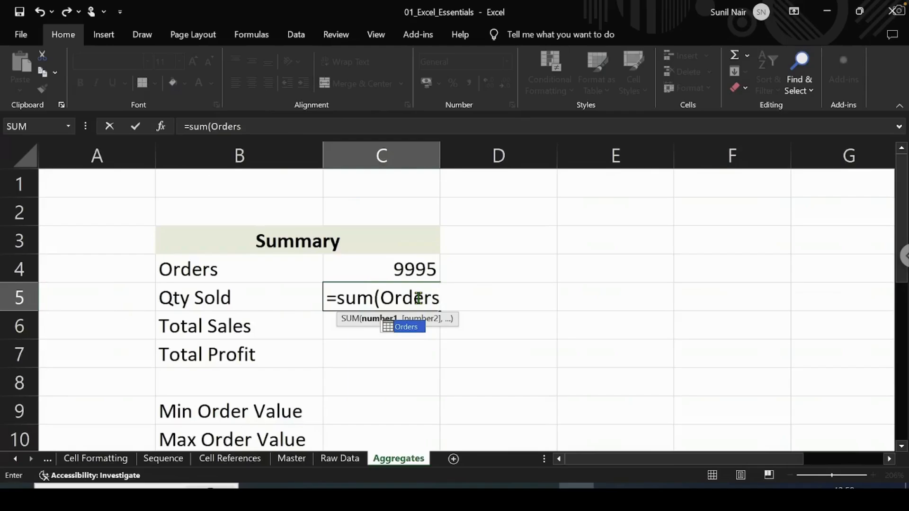
key(Tab)
text([)
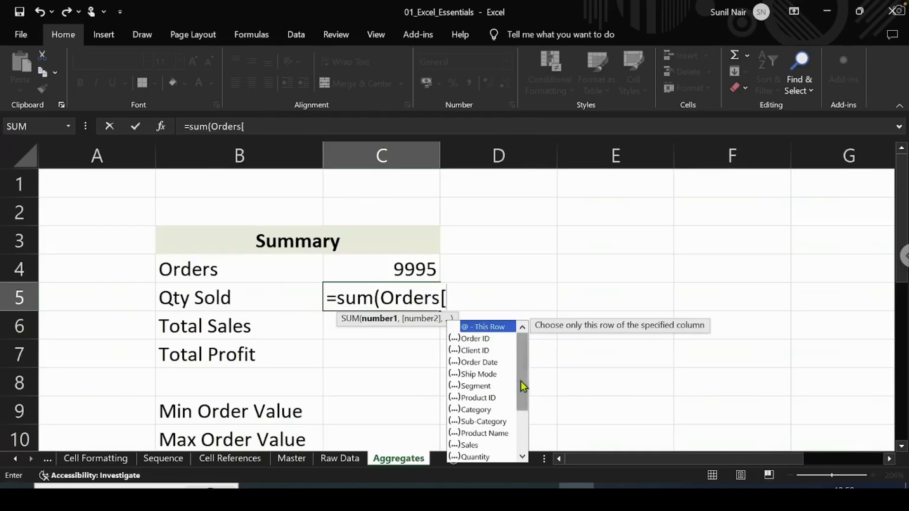
drag(521, 381, 522, 408)
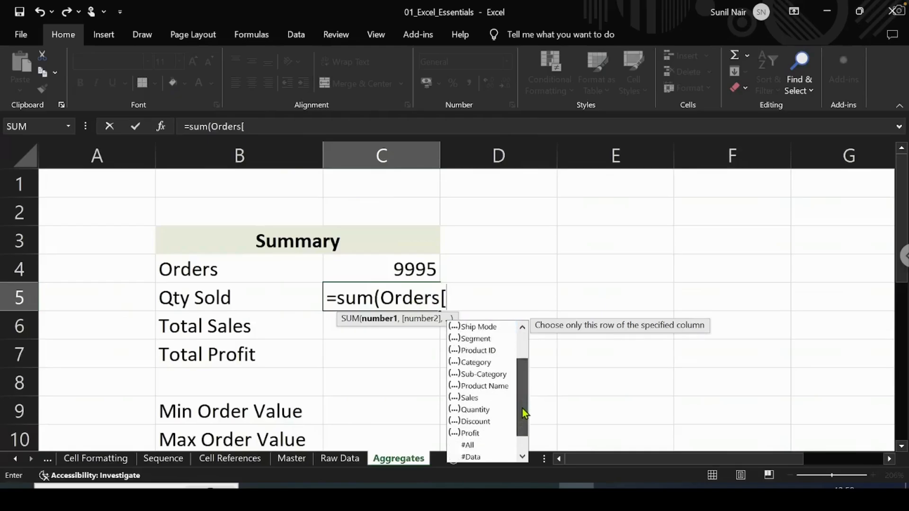
click(473, 411)
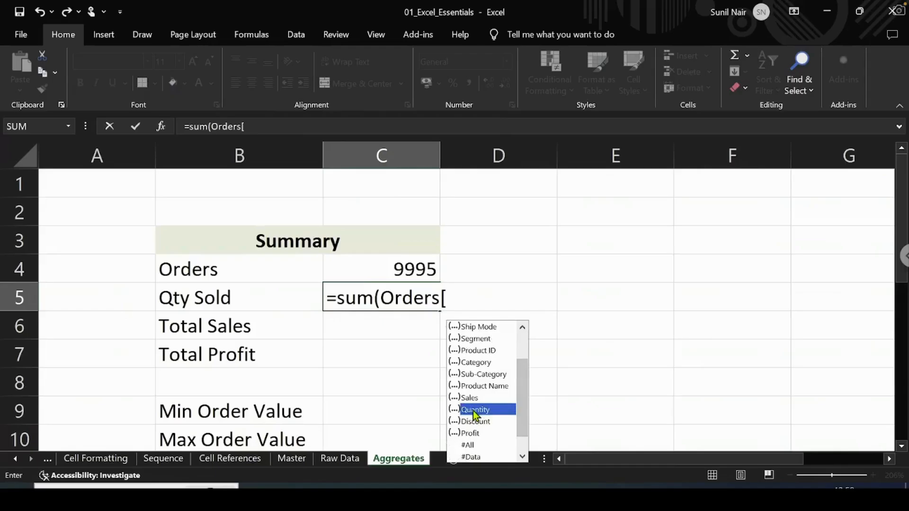
double_click(473, 411)
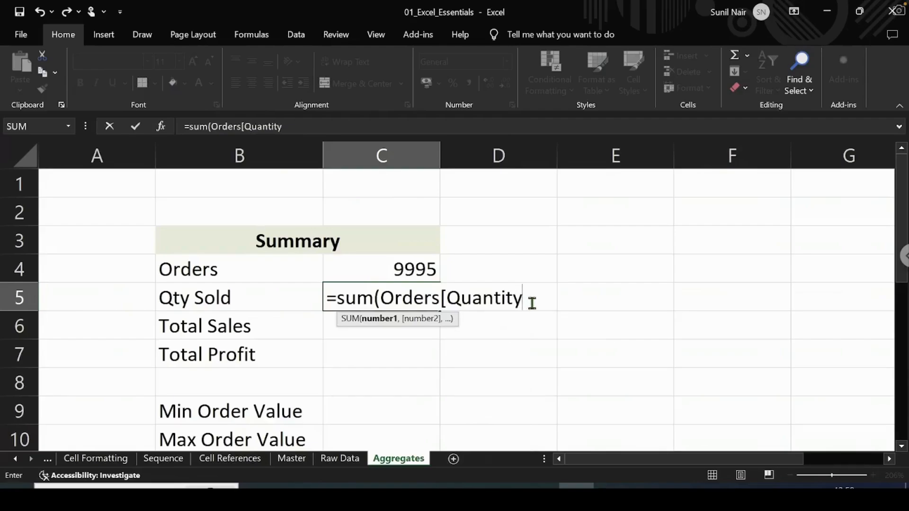
text(]))
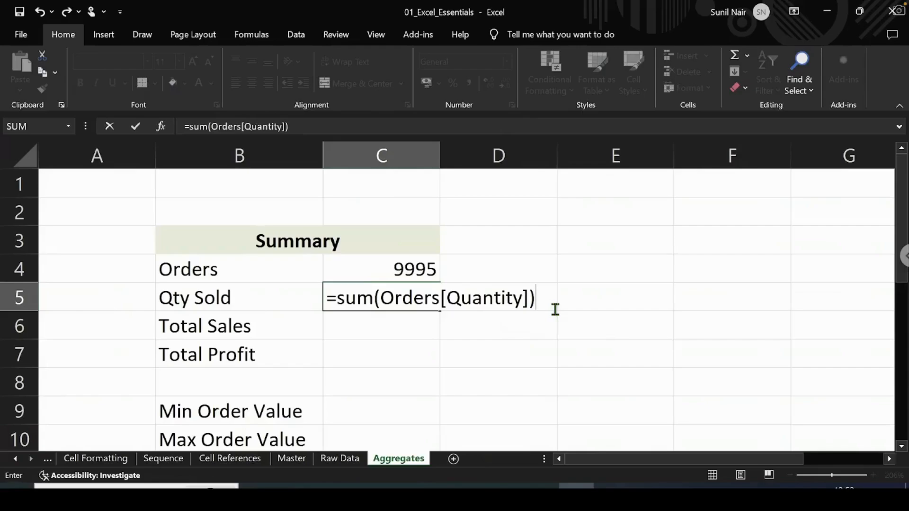
key(Return)
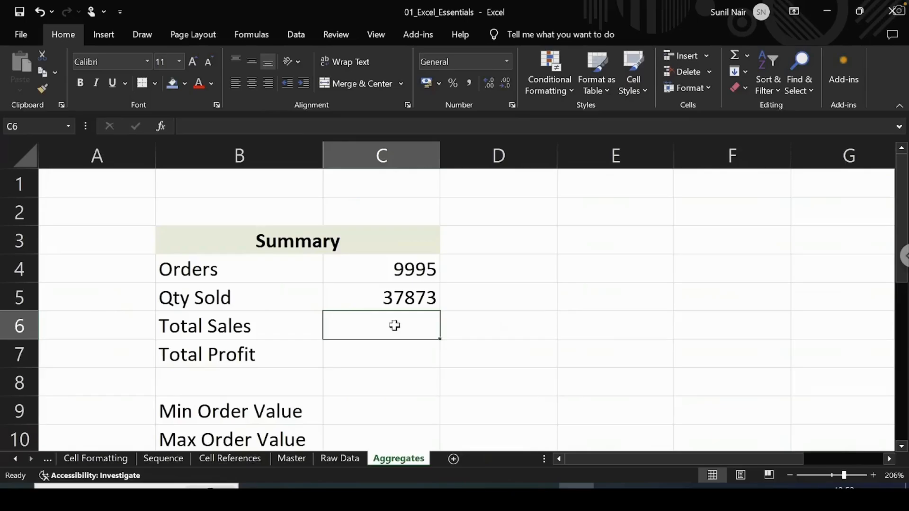
Copy the Qty Sold formula from C5 into the Total Sales and Total Profit cells, C6 and C7.
click(400, 299)
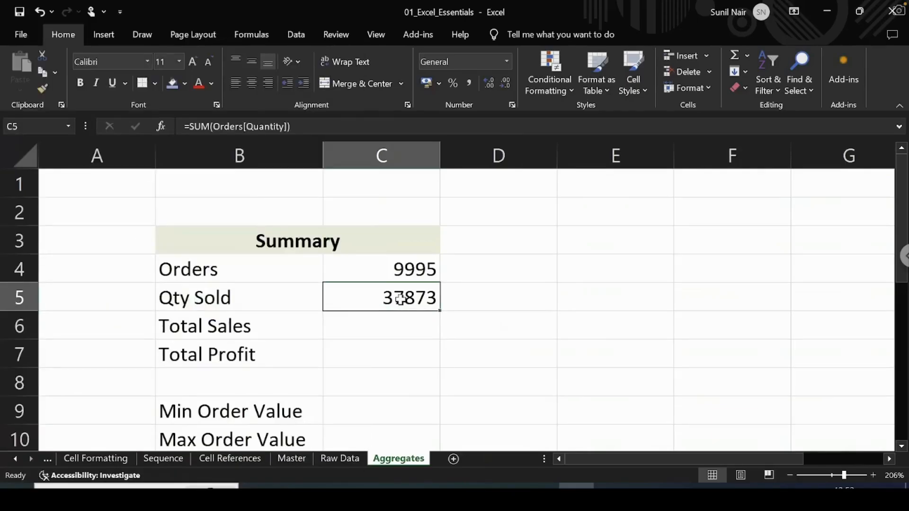
key(ctrl+c)
key(Down)
key(ctrl+v)
key(Down)
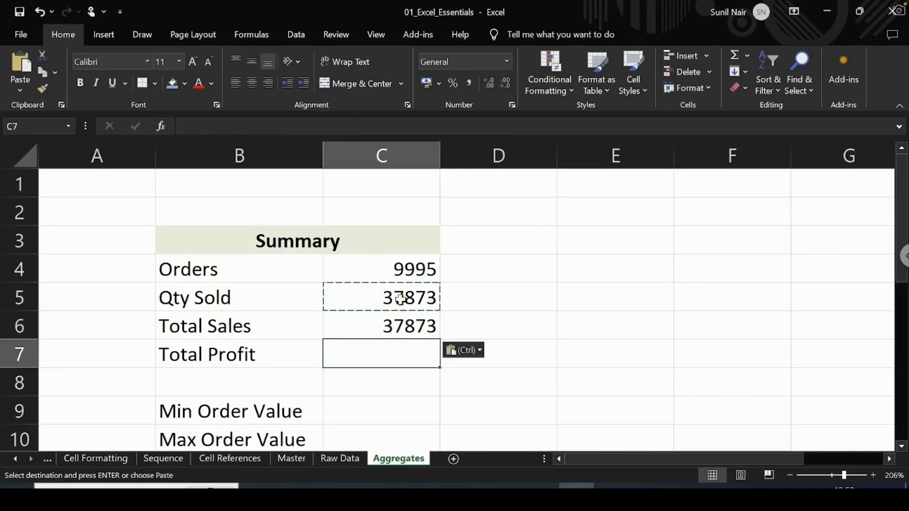
key(ctrl+v)
Change the Total Sales formula in C6 to sum the Sales column, =SUM(Orders[Sales]).
double_click(384, 320)
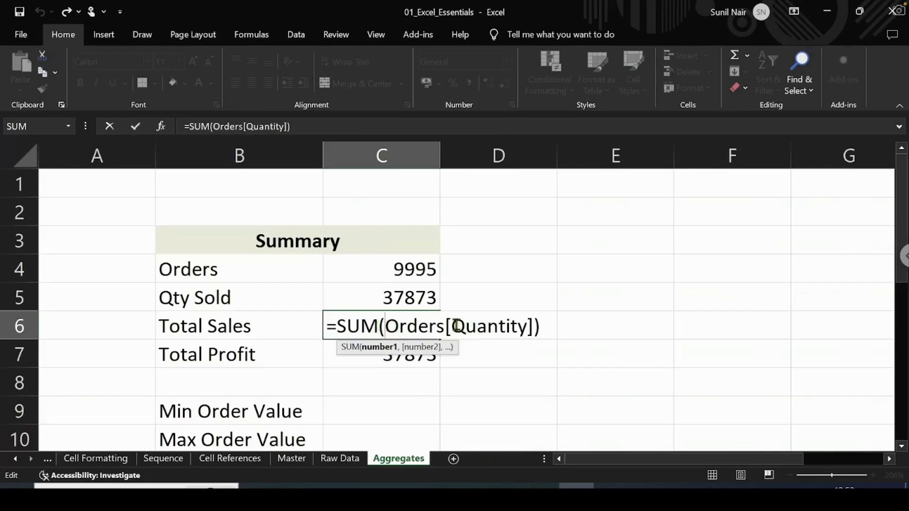
click(457, 326)
shift+click(535, 327)
key(BackSpace)
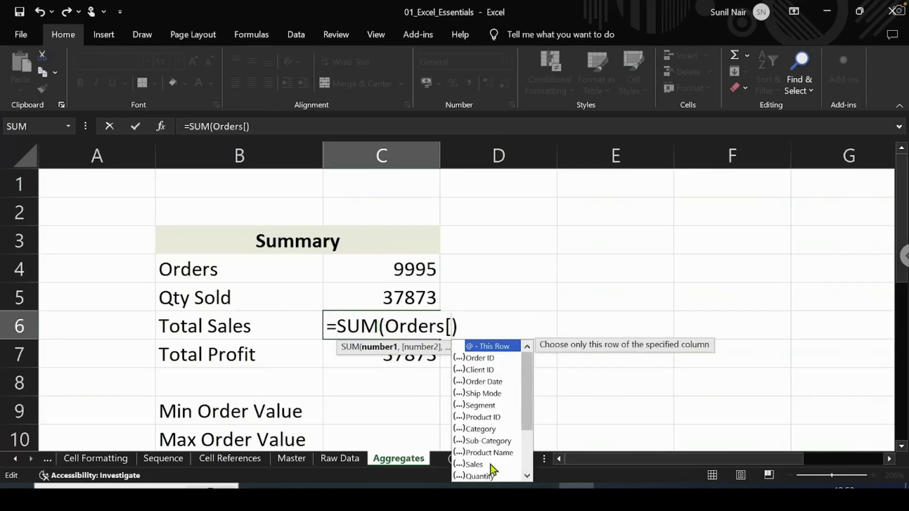
double_click(492, 465)
text(])
key(Return)
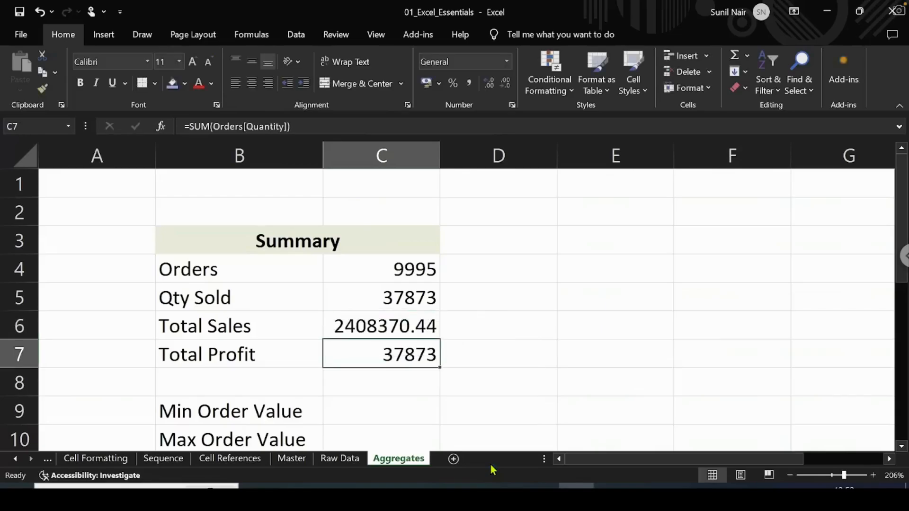
Change the Total Profit formula in C7 to sum the Profit column, =SUM(Orders[Profit]).
double_click(416, 360)
drag(452, 355, 532, 356)
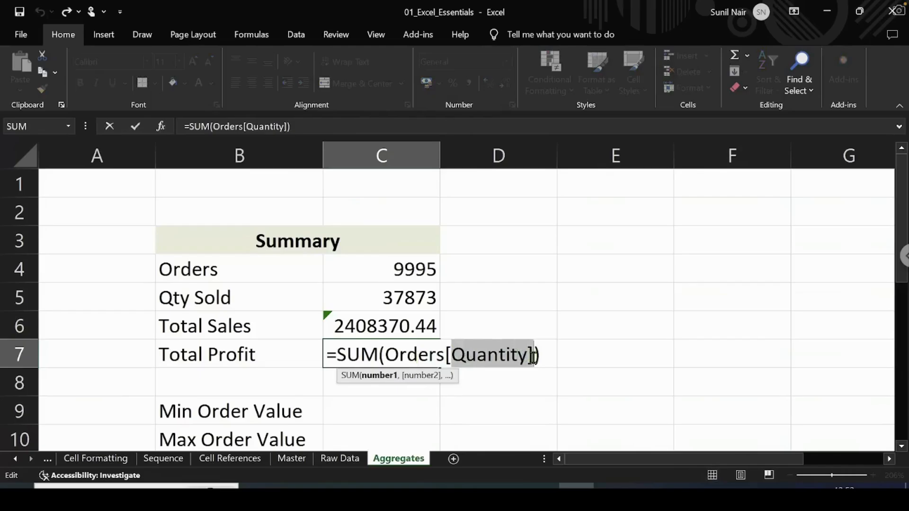
key(BackSpace)
text(pr)
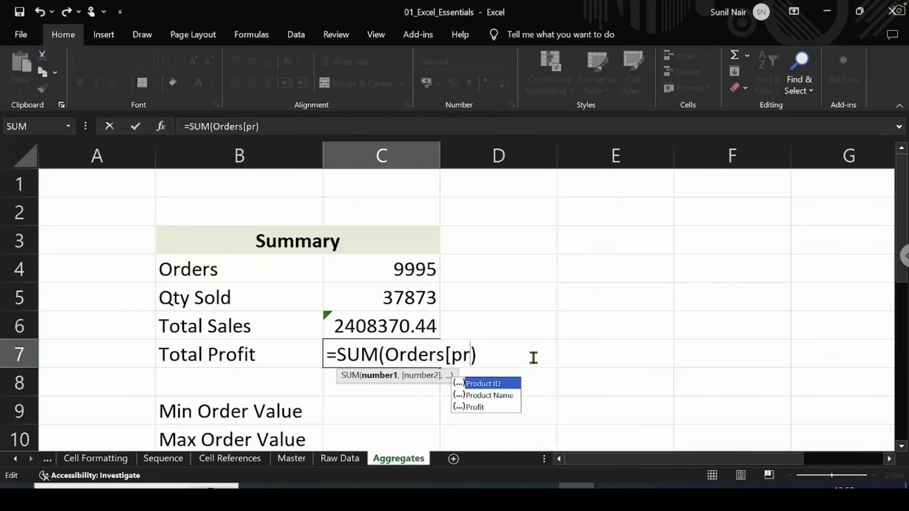
double_click(490, 407)
text(])
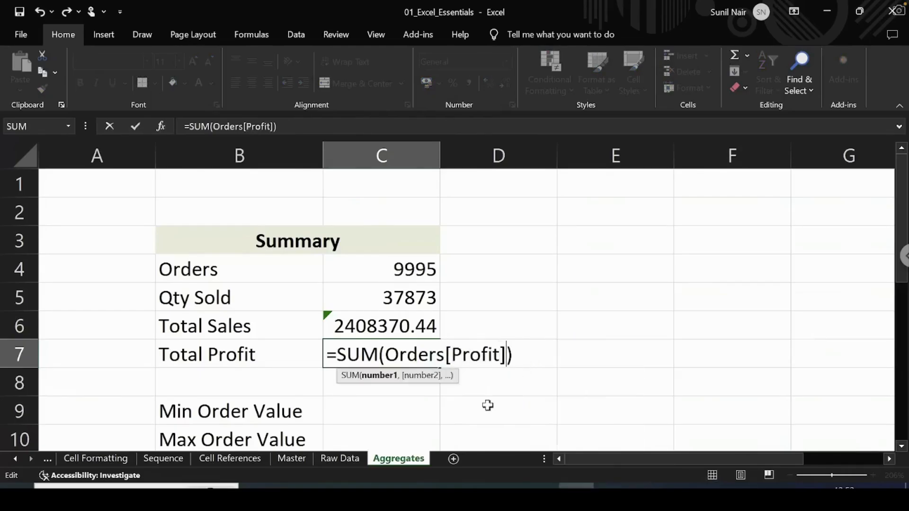